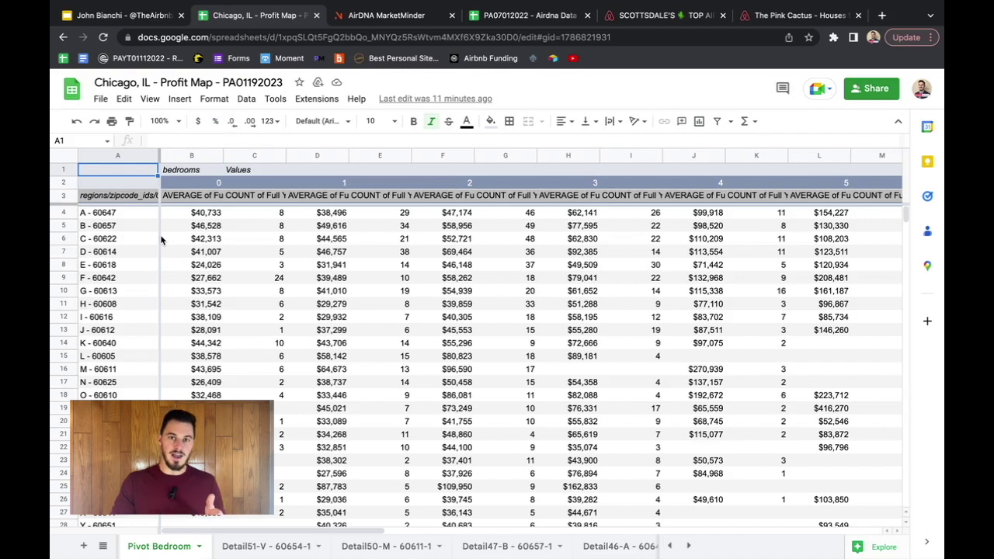
Highlight the zip codes listed down the first column of the Chicago pivot table, starting with 60647
{"action": "left_click", "coordinate": [131, 216]}
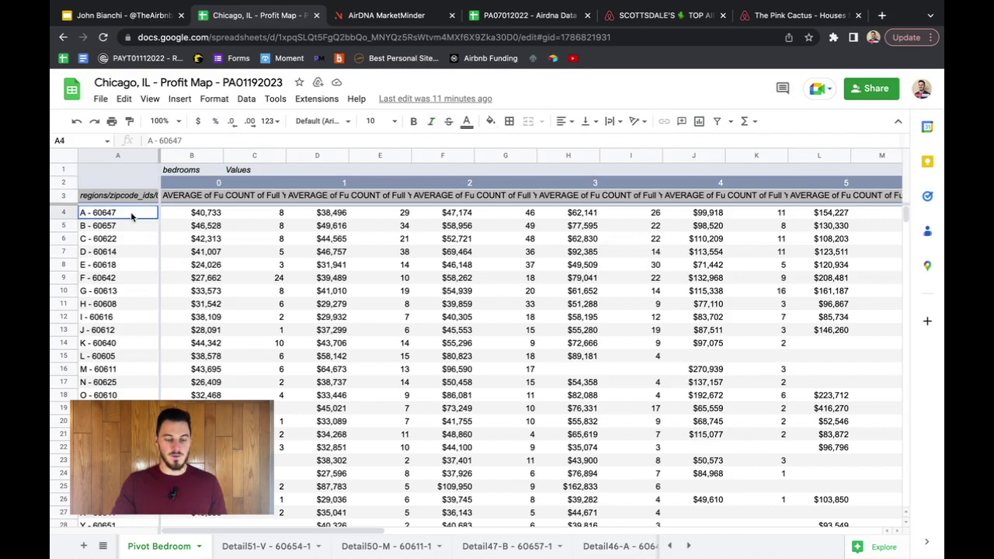
{"action": "key", "text": "shift+Down"}
{"action": "key", "text": "shift+Down"}
{"action": "key", "text": "shift+Down"}
{"action": "key", "text": "shift+Down"}
{"action": "key", "text": "shift+Down"}
{"action": "key", "text": "shift+Down"}
{"action": "key", "text": "shift+Down"}
{"action": "key", "text": "shift+Down"}
{"action": "key", "text": "shift+Down"}
{"action": "key", "text": "shift+Down"}
{"action": "key", "text": "shift+Down"}
{"action": "key", "text": "shift+Down"}
{"action": "key", "text": "shift+Down"}
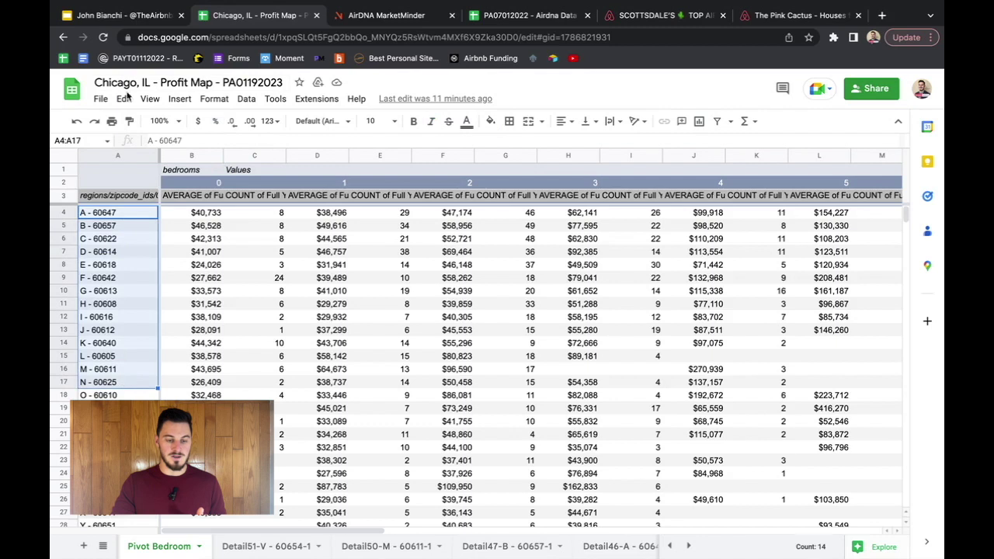
{"action": "left_click", "coordinate": [122, 264]}
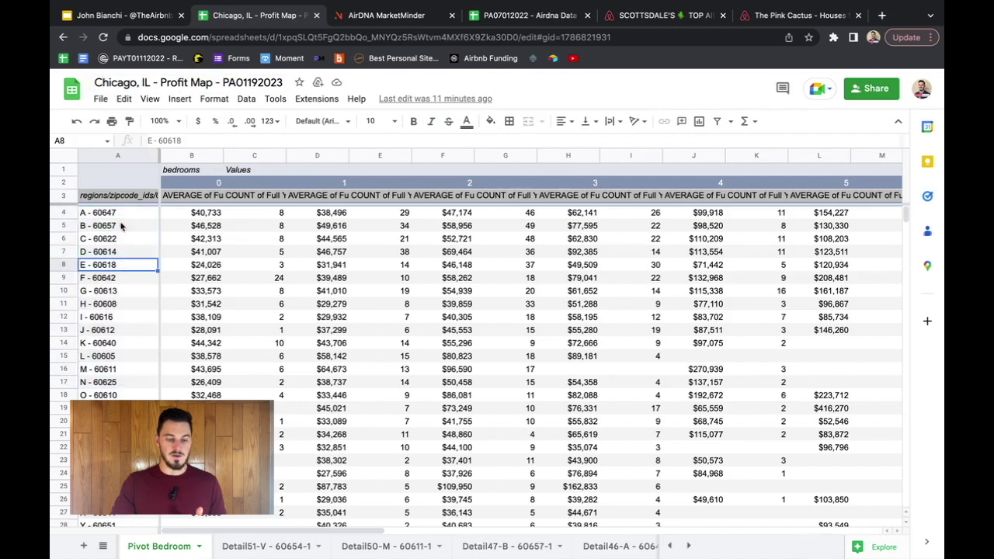
{"action": "left_click_drag", "start_coordinate": [122, 225], "coordinate": [118, 360]}
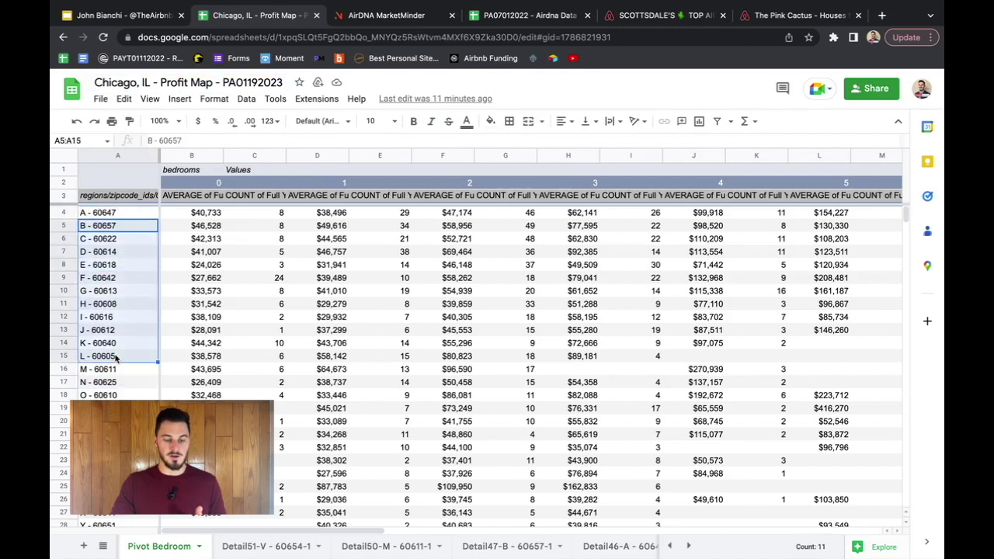
Examine the 0, 1 and 2 bedroom headings, plus the 0-bedroom average revenue and listing count for zip code 60647
{"action": "left_click", "coordinate": [208, 186]}
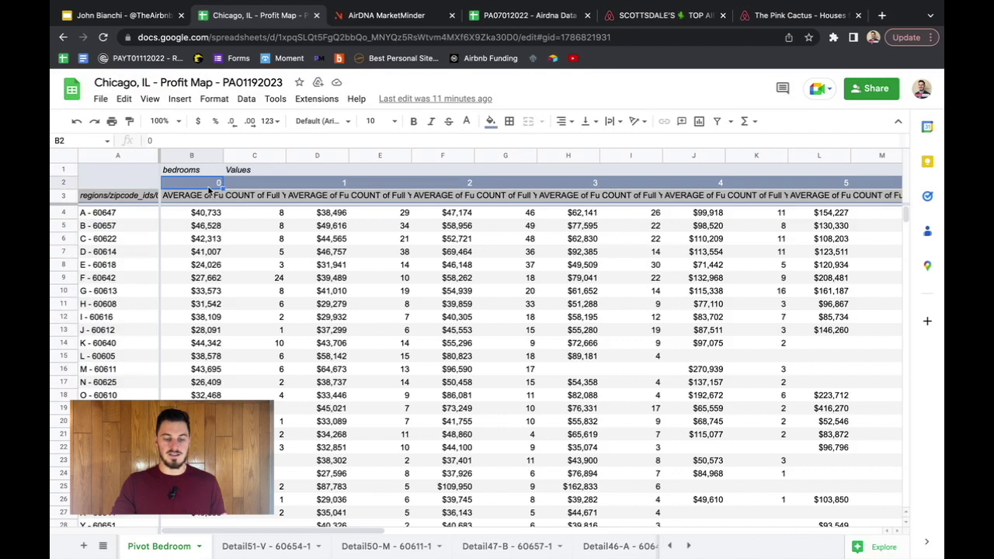
{"action": "left_click", "coordinate": [336, 189]}
{"action": "left_click", "coordinate": [454, 188]}
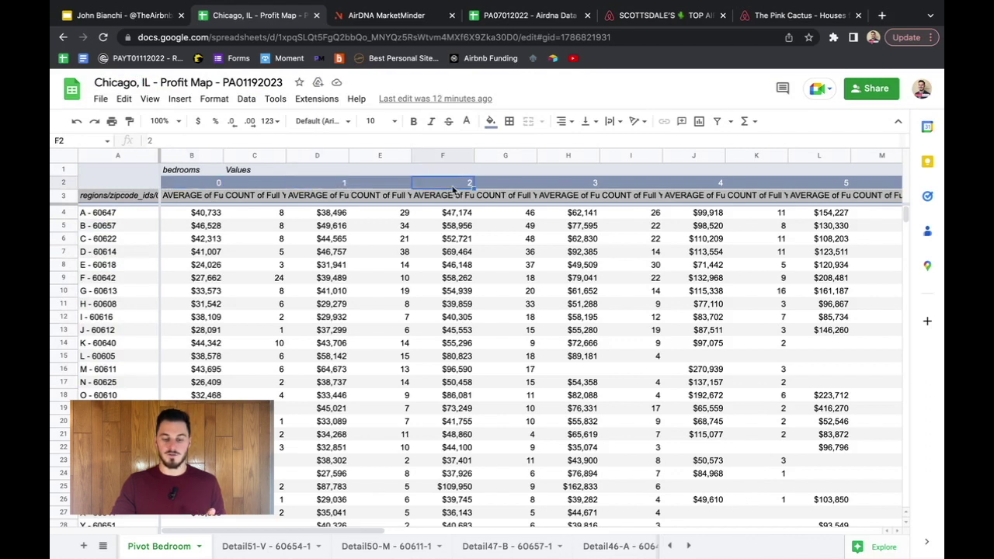
{"action": "left_click", "coordinate": [205, 216]}
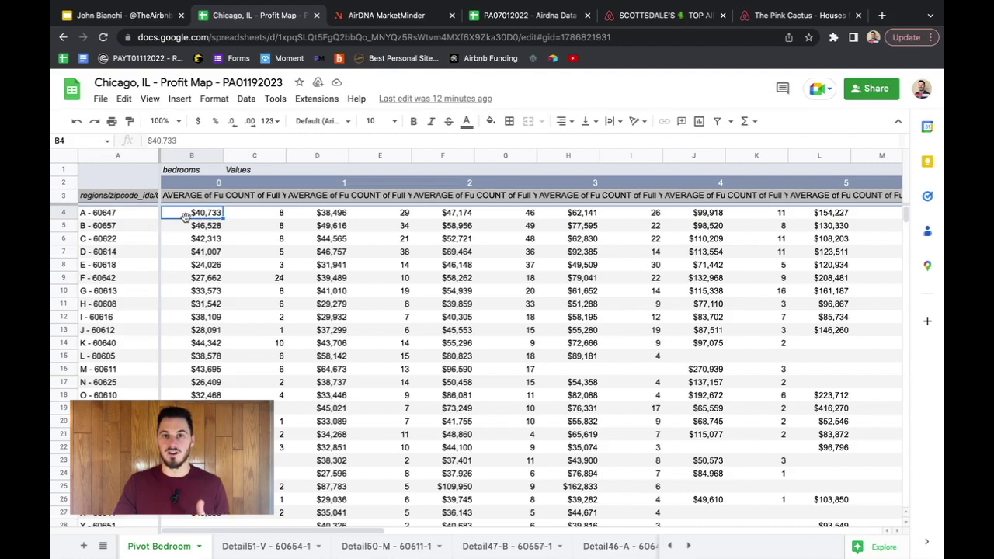
{"action": "left_click", "coordinate": [250, 217]}
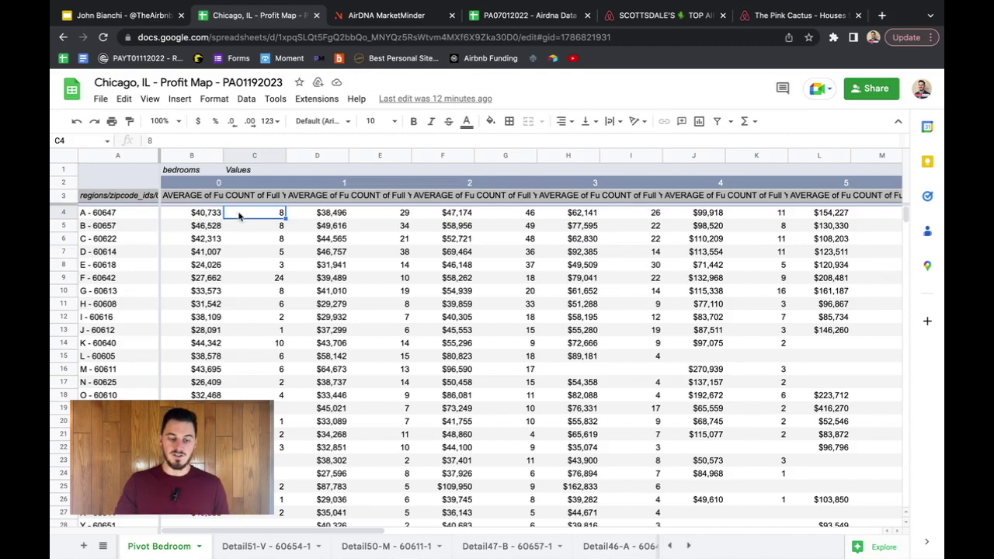
{"action": "left_click", "coordinate": [214, 219]}
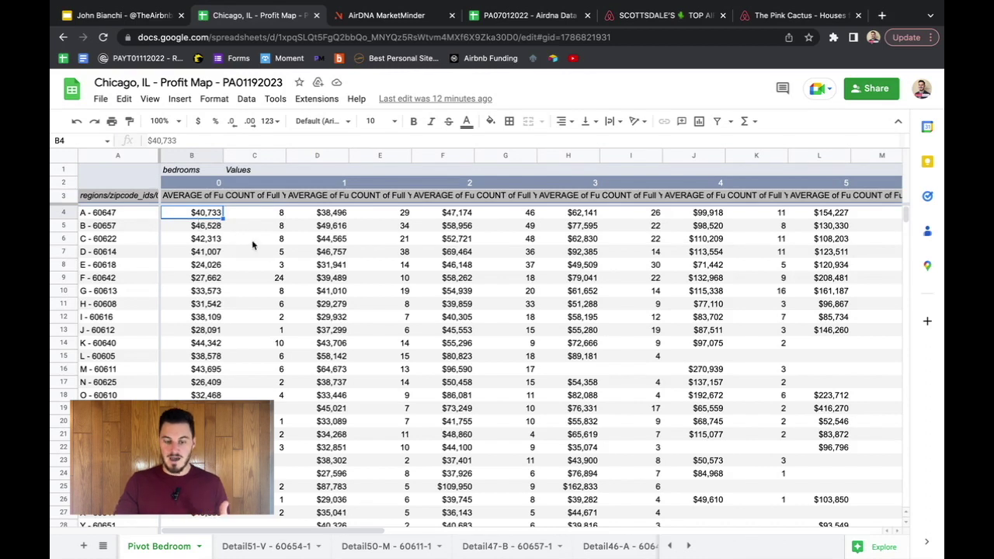
Examine the one-bedroom average revenue zip code by zip code, from 60647 down to 60618
{"action": "left_click", "coordinate": [326, 152]}
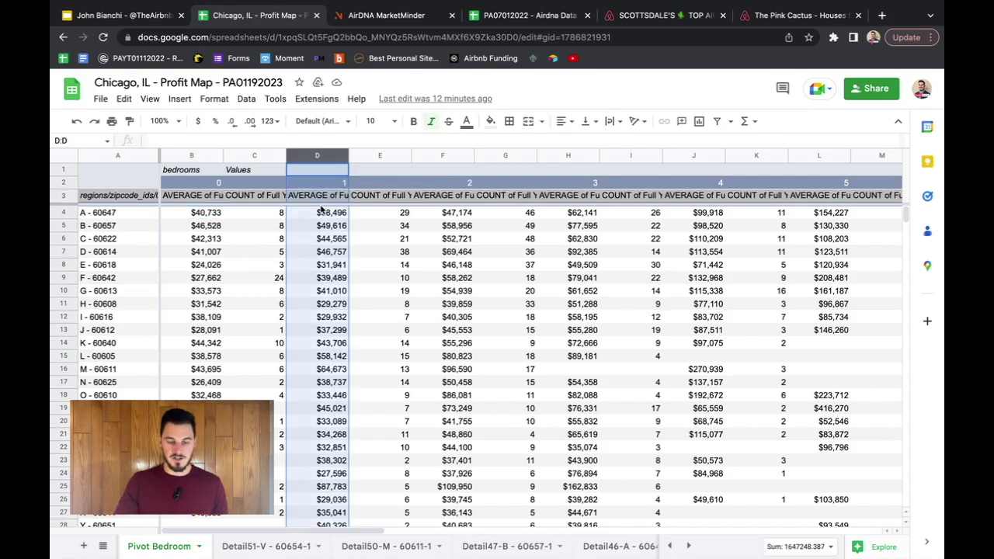
{"action": "left_click", "coordinate": [332, 212]}
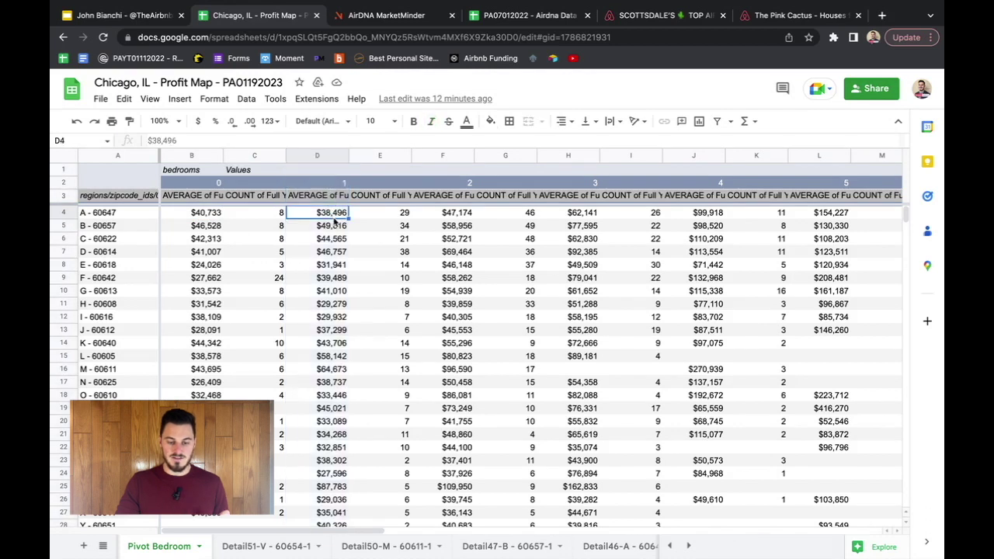
{"action": "key", "text": "Down"}
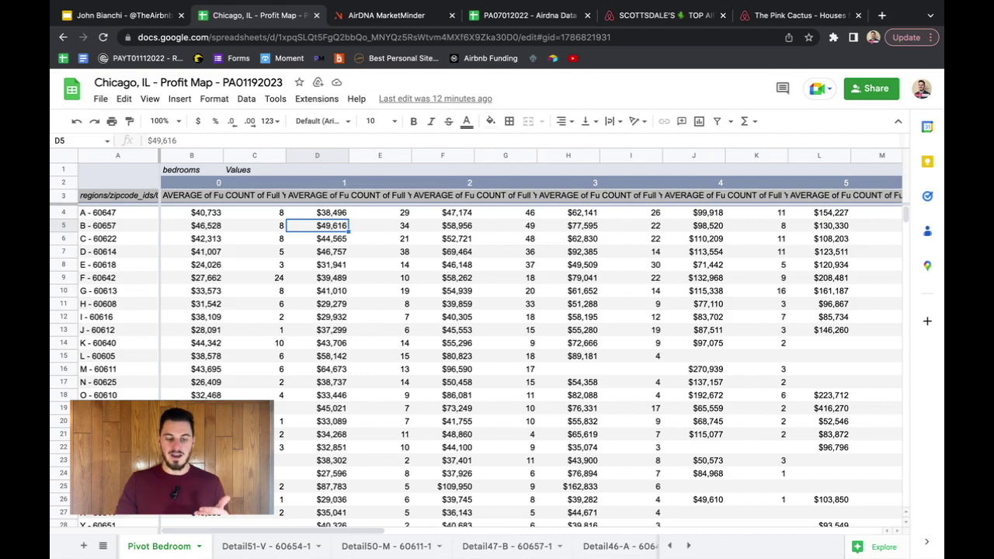
{"action": "key", "text": "Down"}
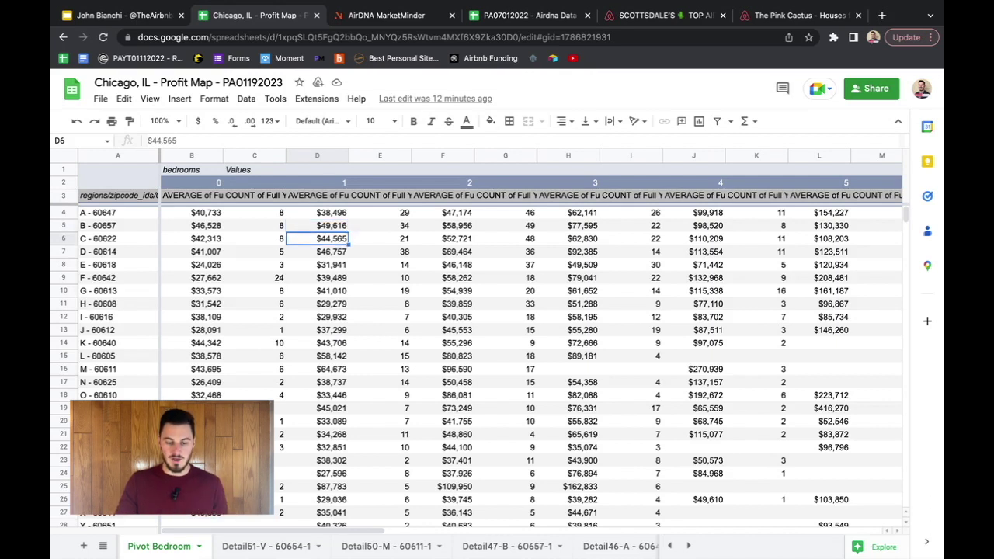
{"action": "key", "text": "Down"}
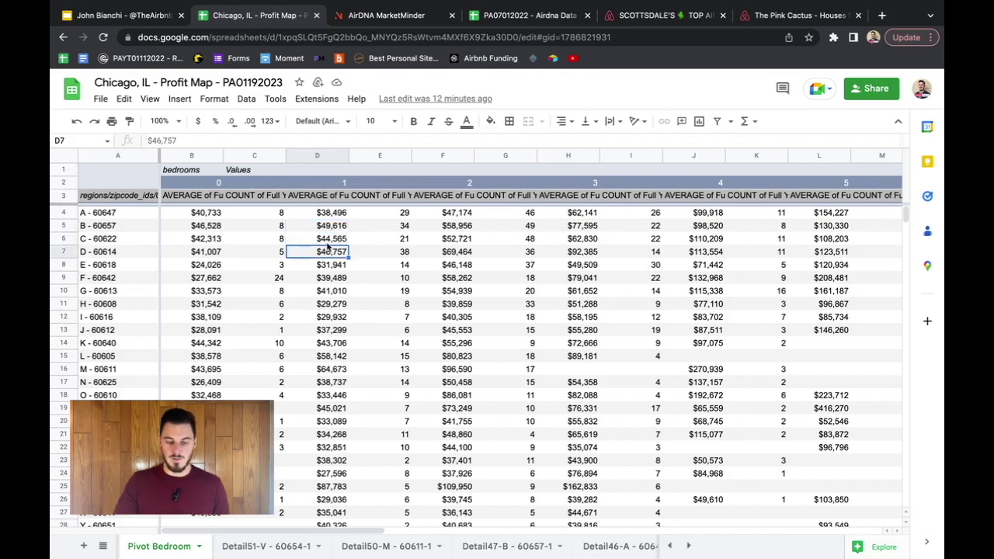
{"action": "left_click", "coordinate": [320, 266]}
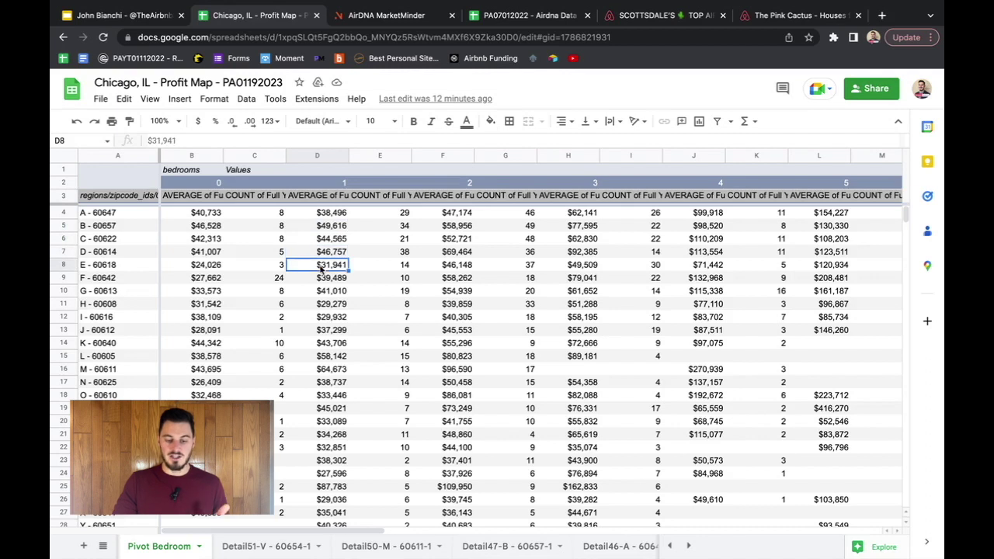
{"action": "left_click", "coordinate": [114, 267]}
{"action": "left_click", "coordinate": [331, 269]}
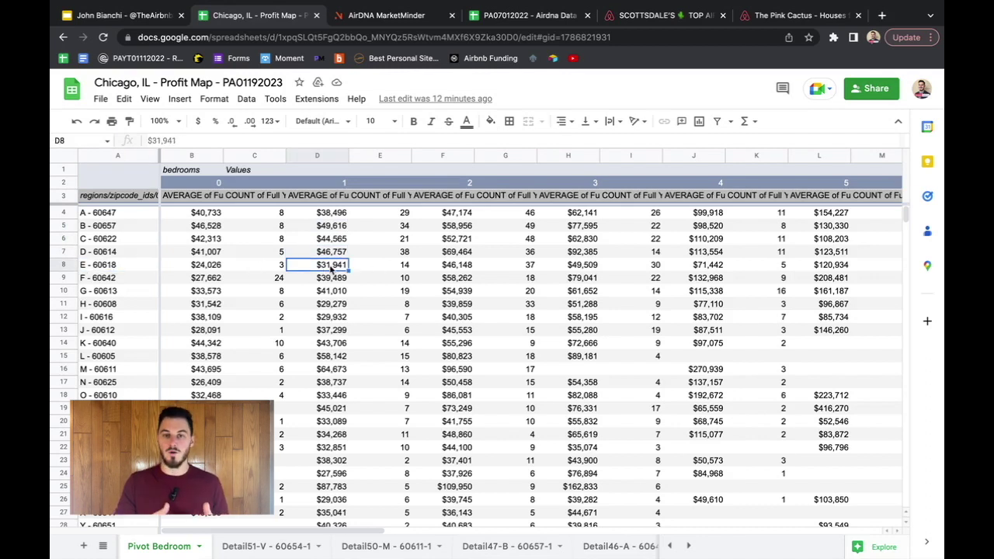
{"action": "left_click_drag", "start_coordinate": [124, 266], "coordinate": [347, 266]}
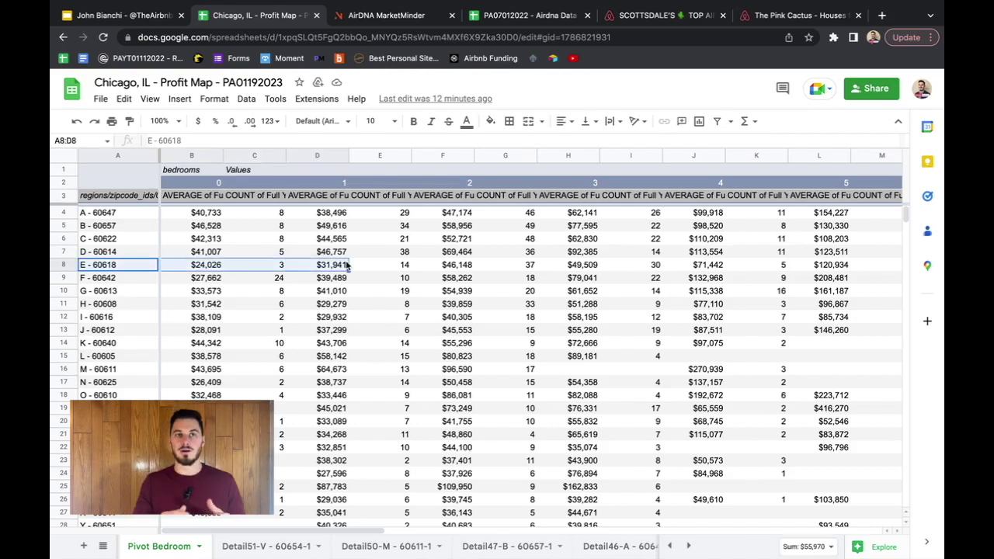
{"action": "left_click", "coordinate": [347, 266]}
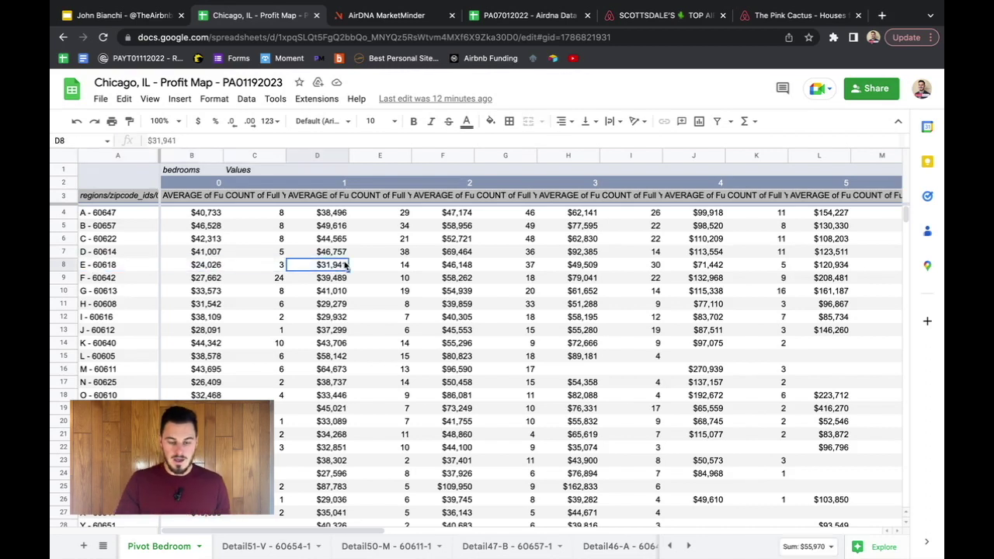
Look for high one-bedroom average revenues further down, checking zip codes 60611 and 60654 and the listing count for 60654
{"action": "left_click", "coordinate": [323, 156]}
{"action": "scroll", "coordinate": [321, 332], "scroll_direction": "down", "scroll_amount": 2}
{"action": "left_click", "coordinate": [323, 317]}
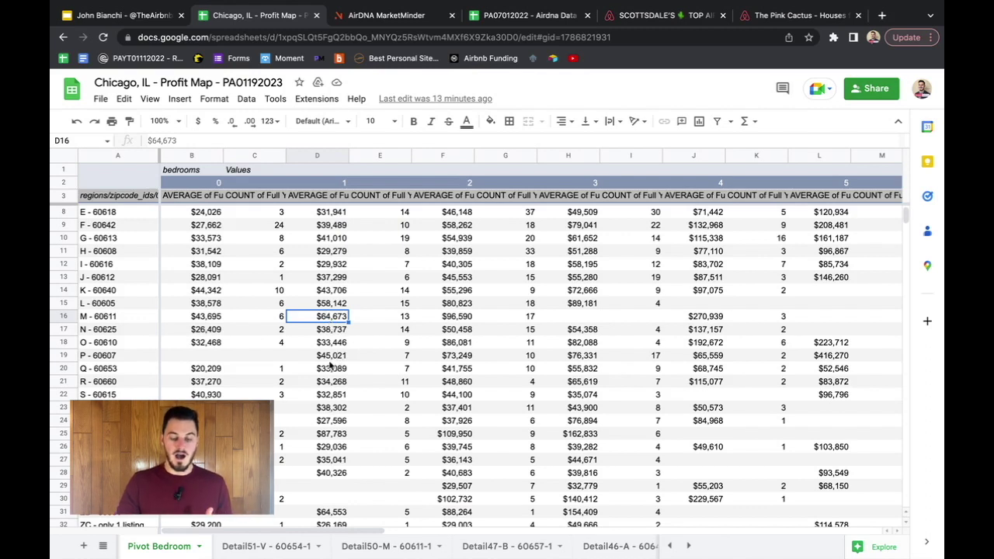
{"action": "scroll", "coordinate": [332, 365], "scroll_direction": "down", "scroll_amount": 1}
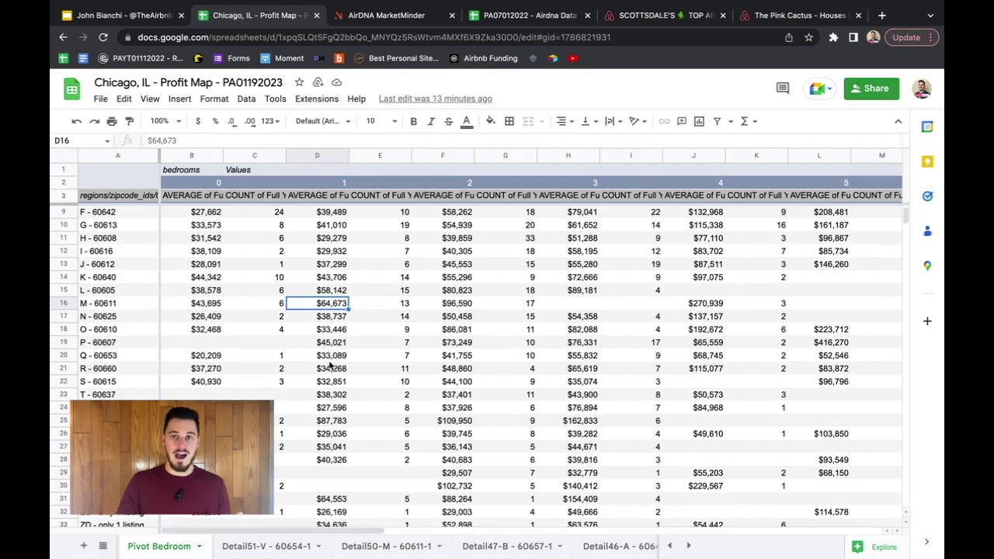
{"action": "left_click", "coordinate": [334, 421]}
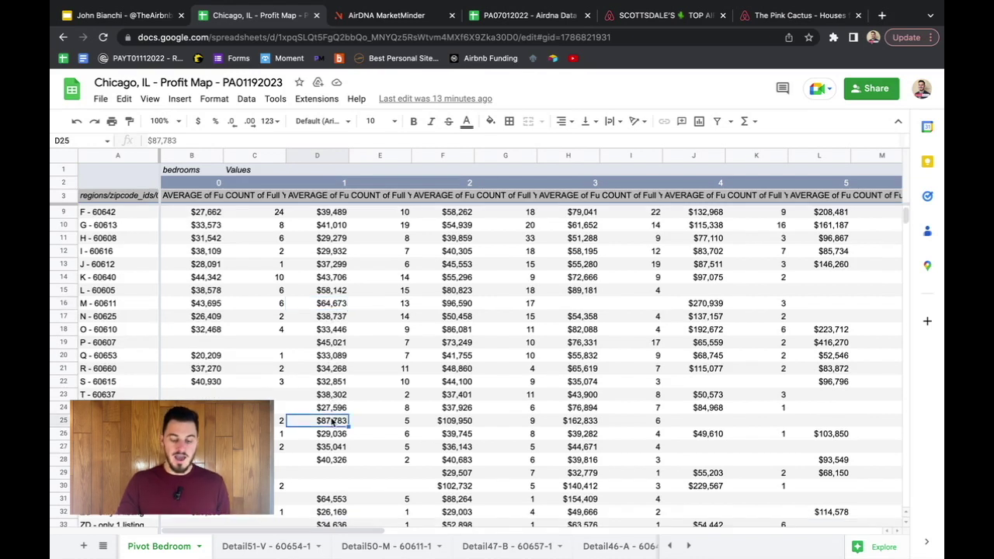
{"action": "scroll", "coordinate": [333, 445], "scroll_direction": "down", "scroll_amount": 2}
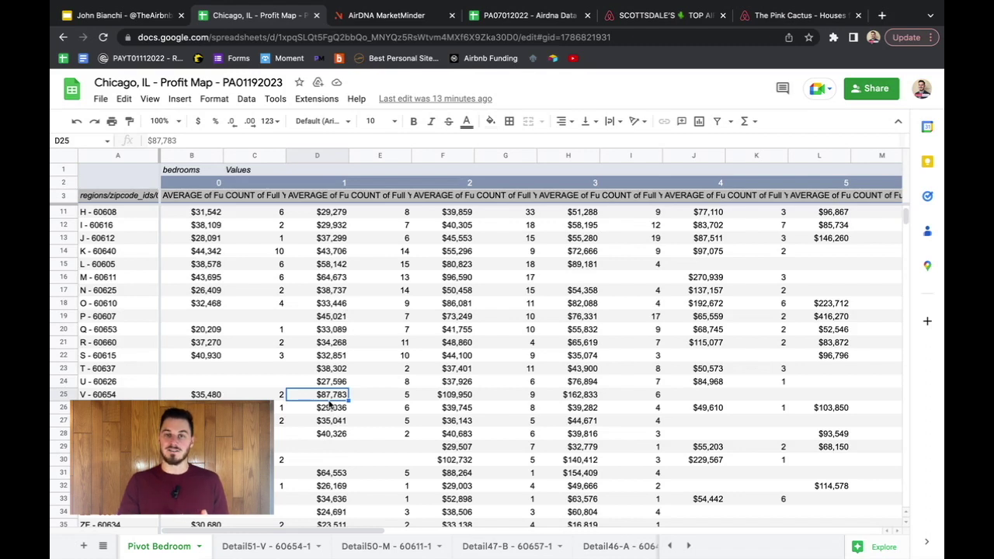
{"action": "left_click", "coordinate": [382, 396]}
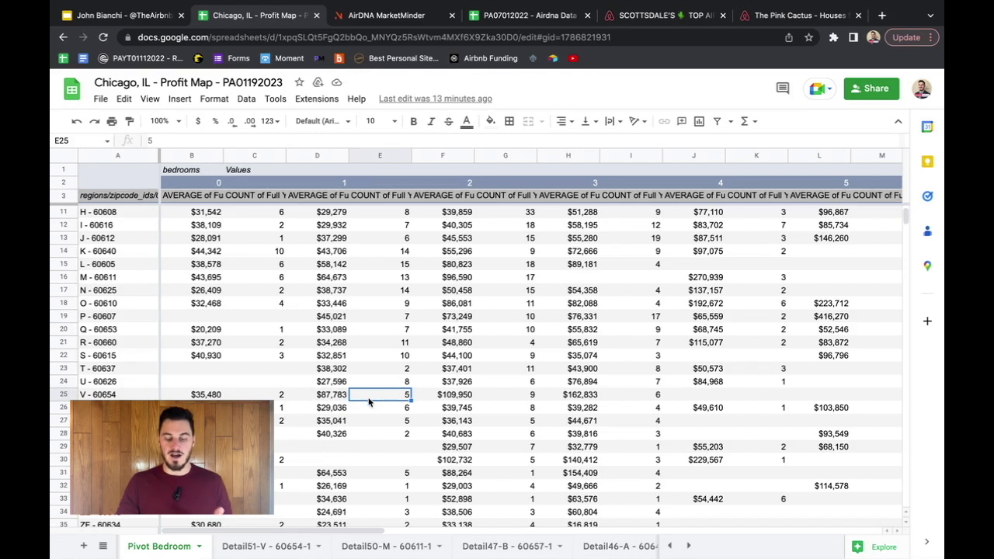
Open a detail sheet of the listings behind the one-bedroom average revenue for zip code 60657
{"action": "scroll", "coordinate": [330, 404], "scroll_direction": "up", "scroll_amount": 3}
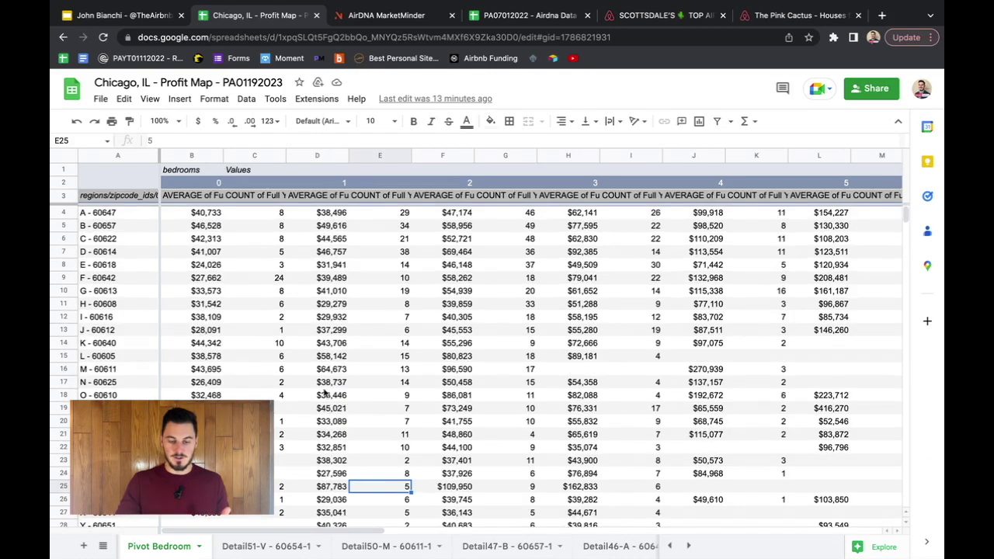
{"action": "left_click", "coordinate": [337, 228]}
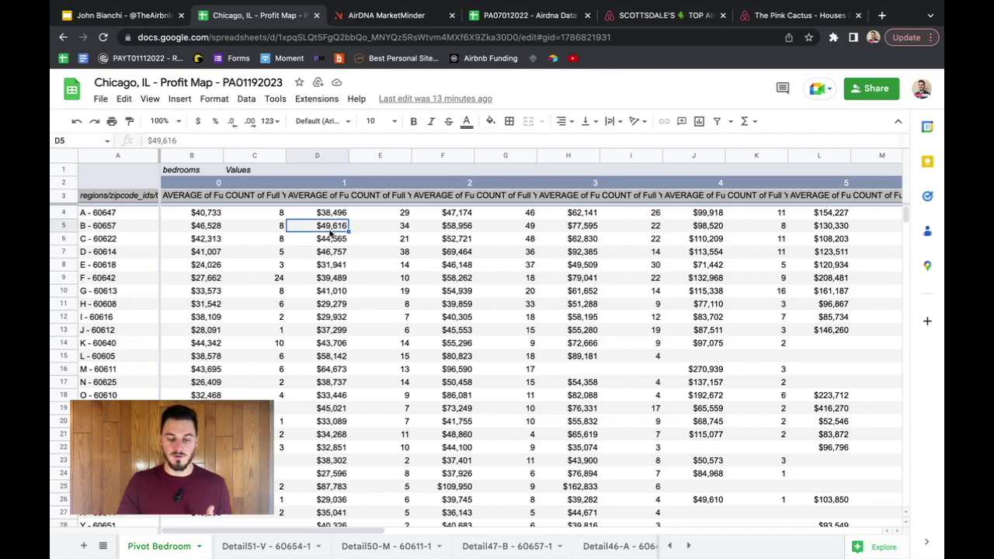
{"action": "left_click_drag", "start_coordinate": [330, 231], "coordinate": [386, 232]}
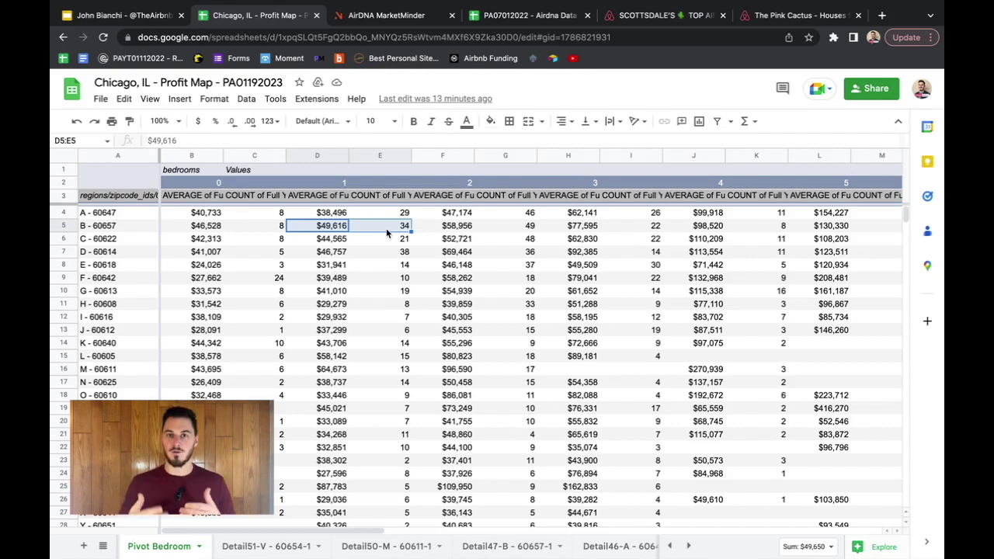
{"action": "left_click", "coordinate": [316, 225]}
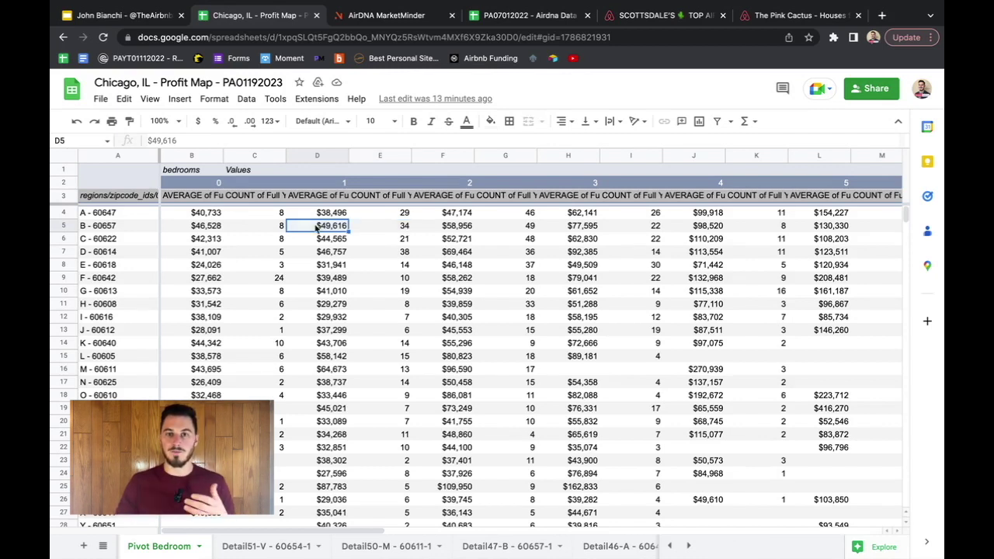
{"action": "left_click", "coordinate": [317, 239]}
{"action": "left_click", "coordinate": [321, 230]}
{"action": "right_click", "coordinate": [320, 230]}
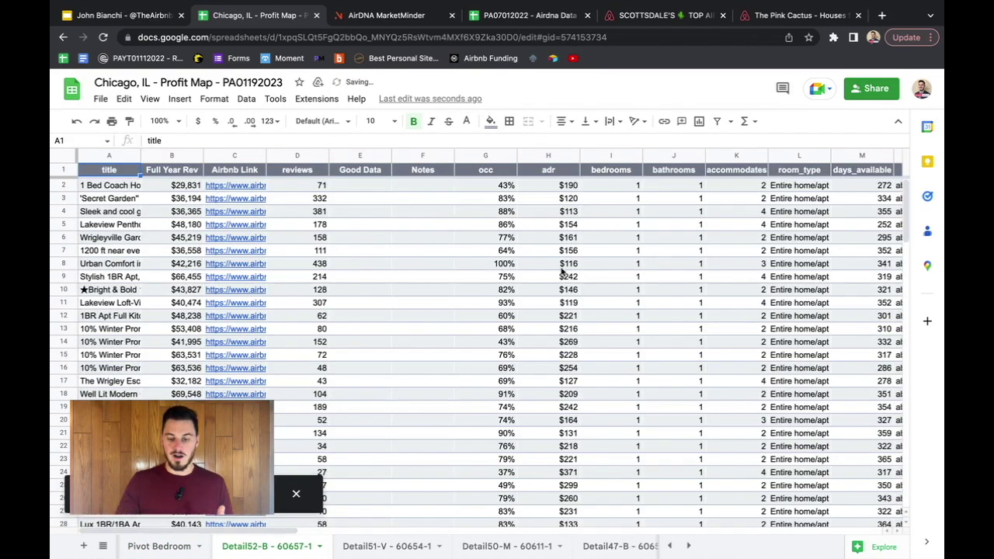
Review the bedrooms column and the remaining rows and columns of the 60657 one-bedroom detail sheet
{"action": "left_click", "coordinate": [614, 155]}
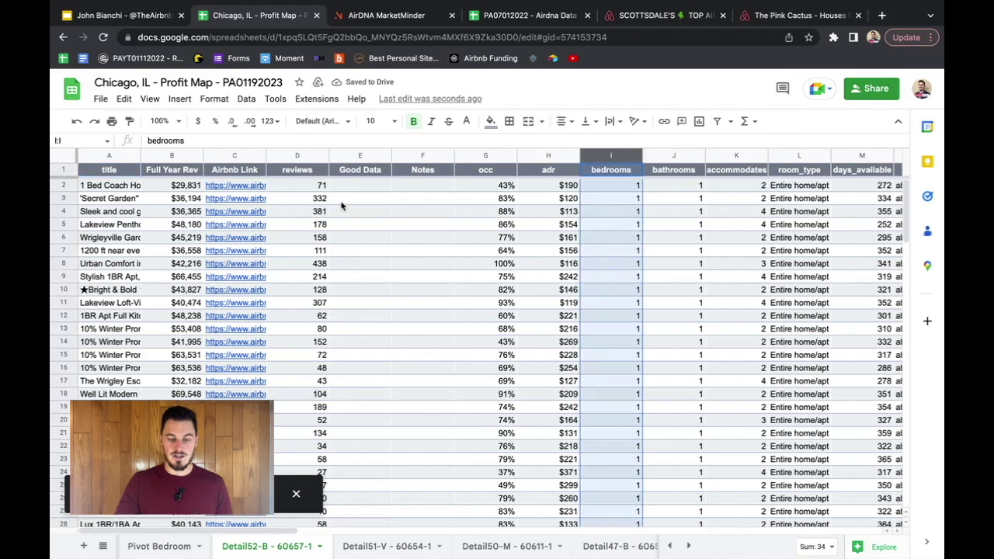
{"action": "scroll", "coordinate": [153, 247], "scroll_direction": "down", "scroll_amount": 5}
{"action": "scroll", "coordinate": [153, 247], "scroll_direction": "up", "scroll_amount": 5}
{"action": "scroll", "coordinate": [153, 247], "scroll_direction": "right", "scroll_amount": 3}
{"action": "scroll", "coordinate": [152, 250], "scroll_direction": "left", "scroll_amount": 3}
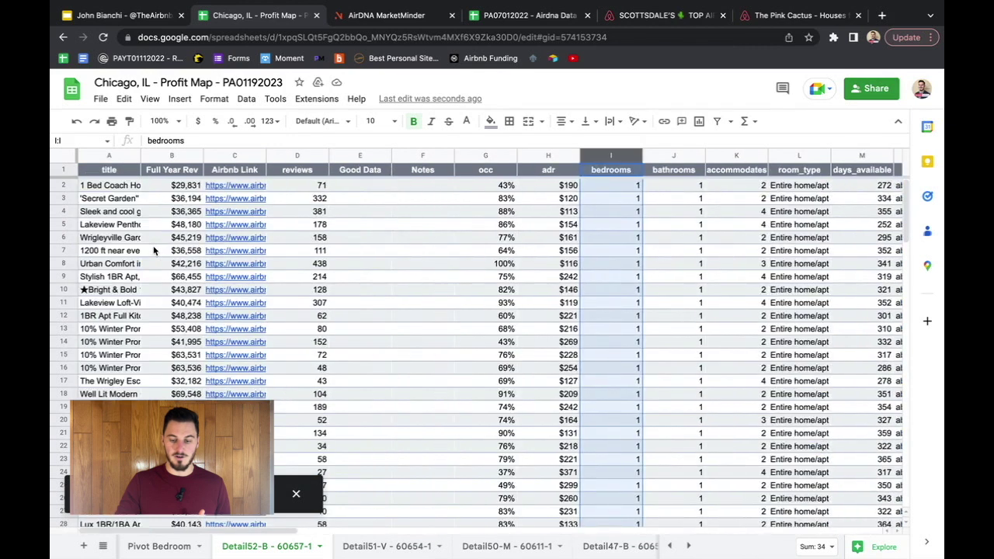
Switch to the Google Slides presentation and show the "Step 2 Organize By Profitability" slide
{"action": "left_click", "coordinate": [129, 18]}
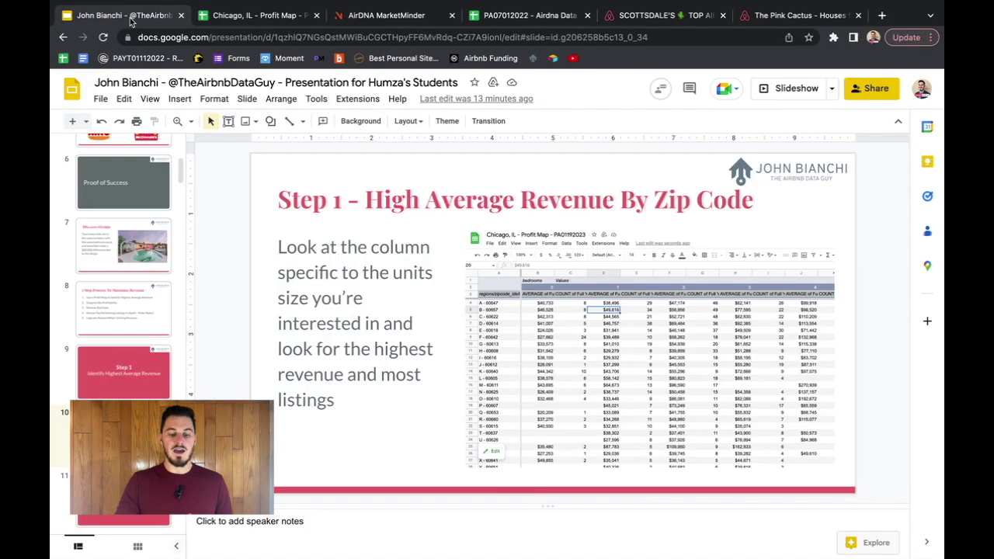
{"action": "scroll", "coordinate": [117, 310], "scroll_direction": "down", "scroll_amount": 2}
{"action": "left_click", "coordinate": [118, 355]}
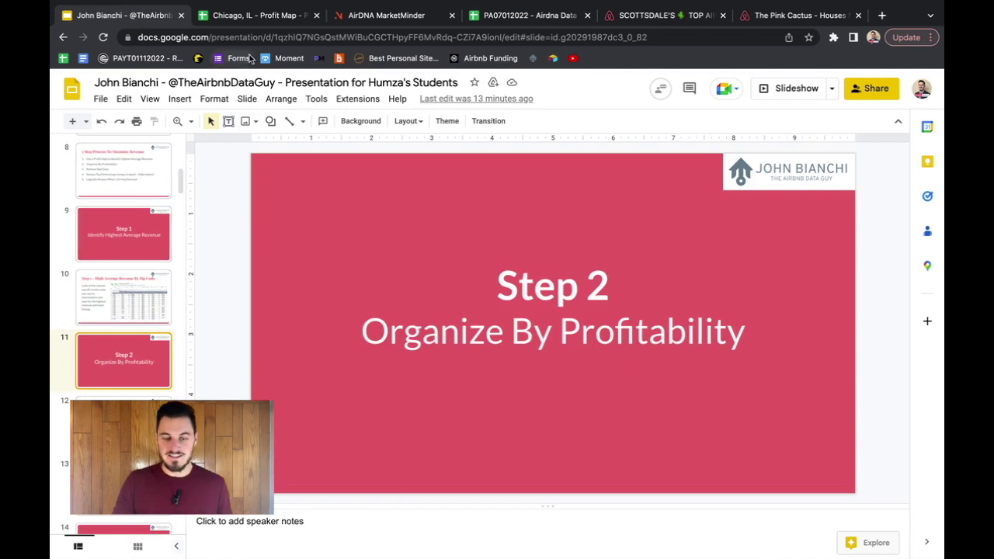
Return to the Chicago profit map in Google Sheets, sort the detail sheet by Full Year Rev Z to A, and select B2:B21
{"action": "left_click", "coordinate": [256, 16]}
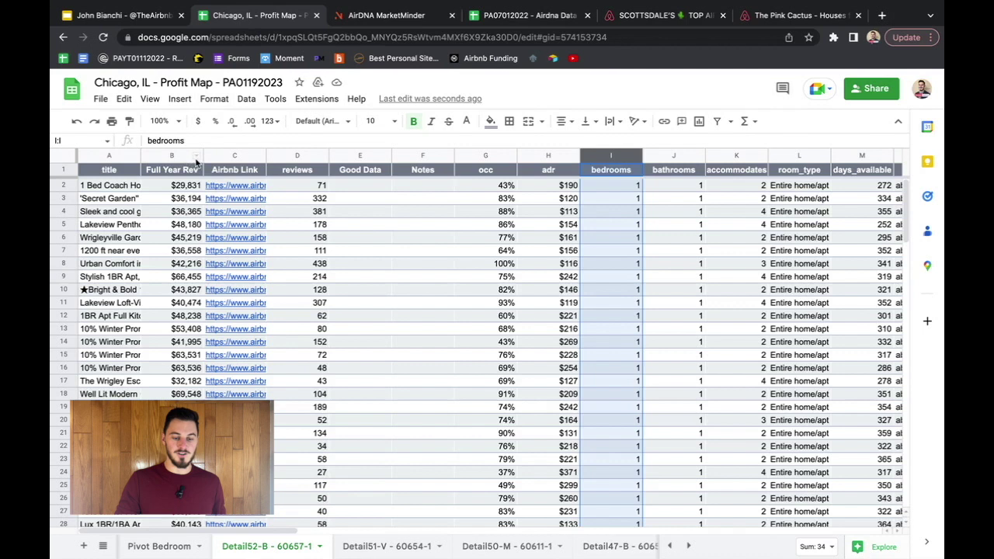
{"action": "right_click", "coordinate": [196, 158]}
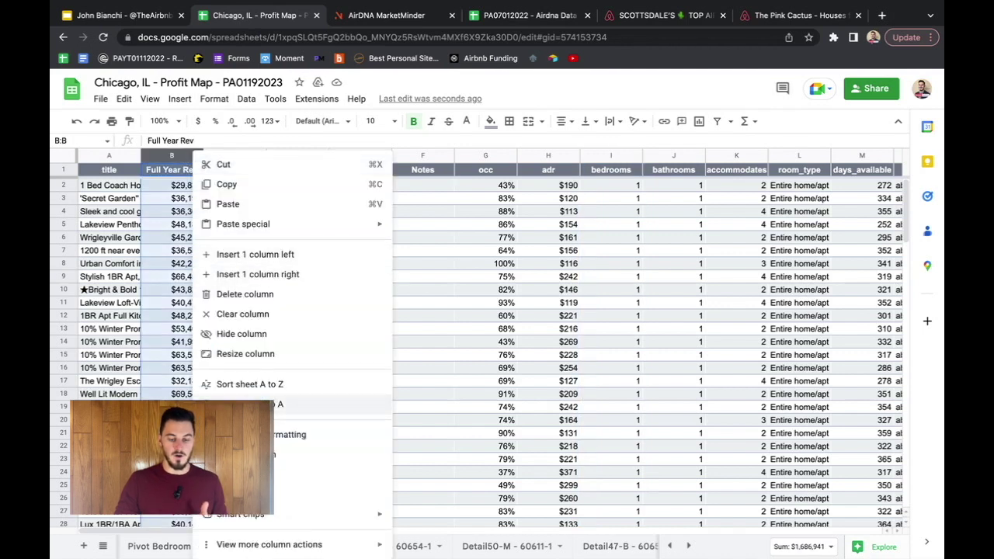
{"action": "left_click", "coordinate": [280, 403]}
{"action": "left_click", "coordinate": [182, 186]}
{"action": "left_click_drag", "start_coordinate": [181, 190], "coordinate": [181, 433]}
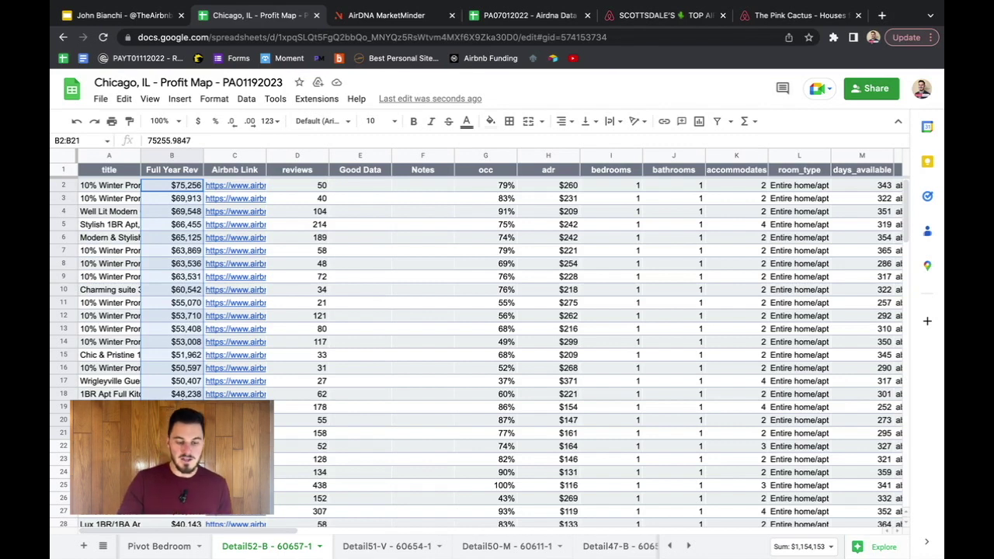
Select the Full Year Rev values in B23:B29 and compare them with the highest-revenue rows of the sheet
{"action": "left_click_drag", "start_coordinate": [183, 199], "coordinate": [171, 472]}
{"action": "scroll", "coordinate": [186, 389], "scroll_direction": "down", "scroll_amount": 3}
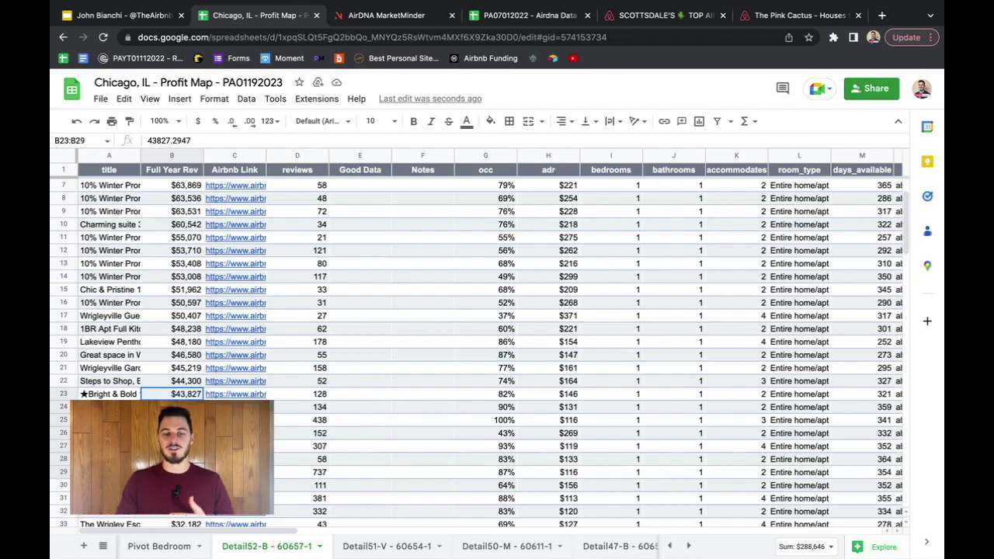
{"action": "scroll", "coordinate": [497, 350], "scroll_direction": "up", "scroll_amount": 2}
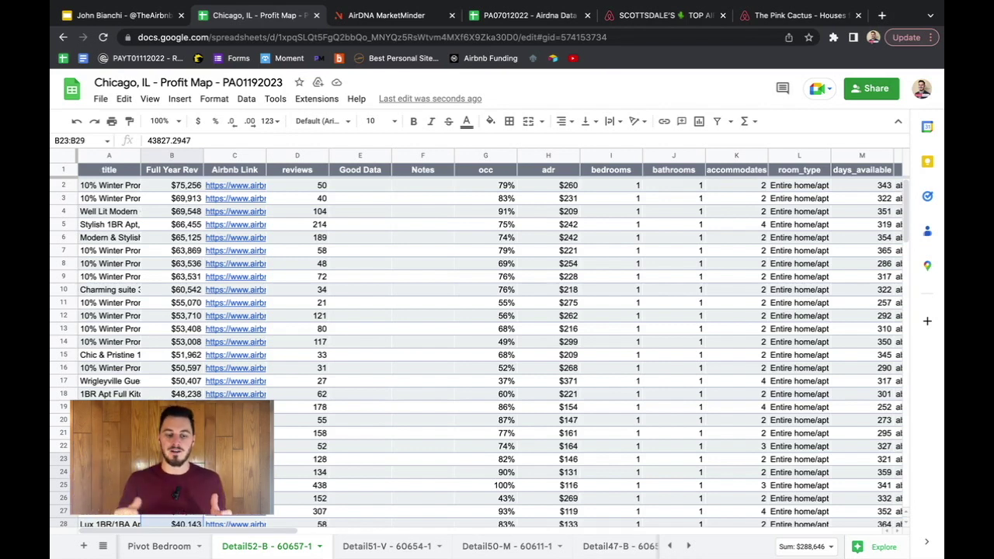
Switch to the Google Slides presentation and show the "Step 3 Remove BAD Data" slide
{"action": "left_click", "coordinate": [126, 17]}
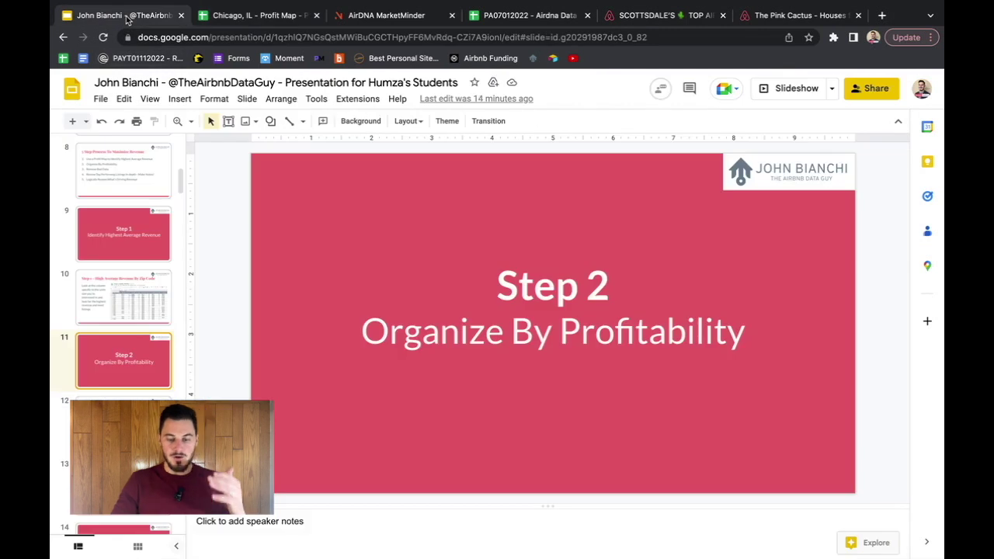
{"action": "scroll", "coordinate": [121, 295], "scroll_direction": "down", "scroll_amount": 4}
{"action": "scroll", "coordinate": [120, 295], "scroll_direction": "down", "scroll_amount": 1}
{"action": "left_click", "coordinate": [121, 295]}
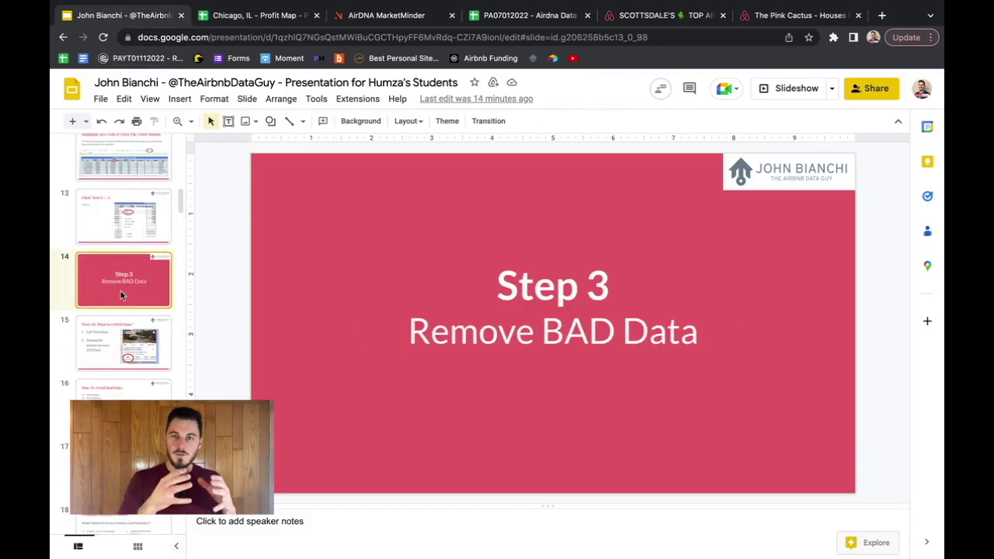
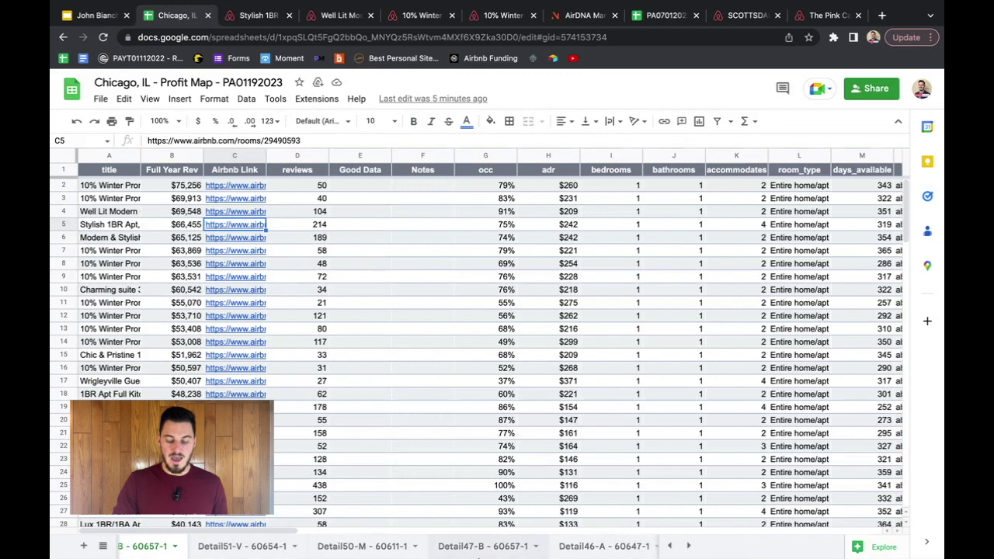
Open the Detail47-B - 60657-1 sheet and review the Good Data column's entries and filter values, keeping the filter as set
{"action": "left_click", "coordinate": [505, 548]}
{"action": "left_click_drag", "start_coordinate": [337, 190], "coordinate": [337, 466]}
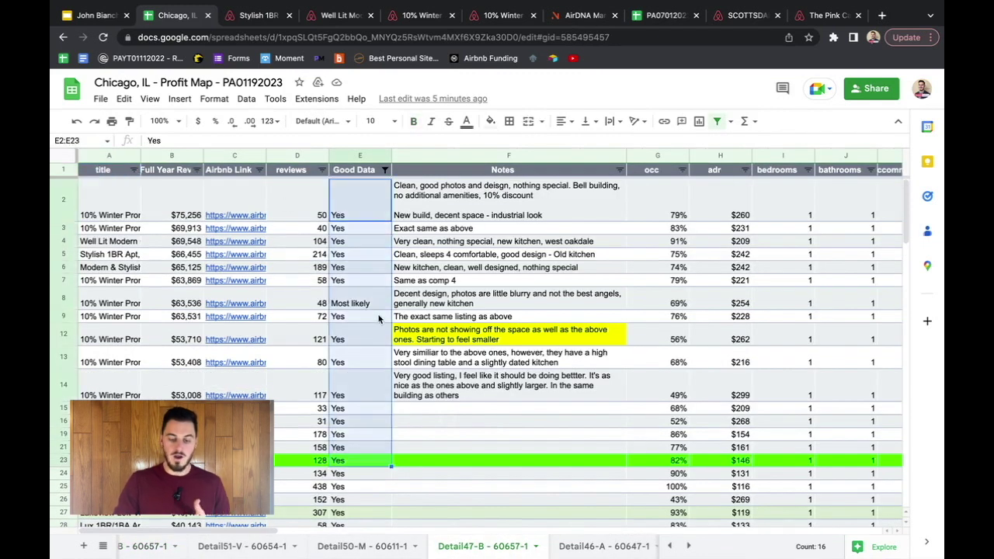
{"action": "left_click", "coordinate": [385, 169]}
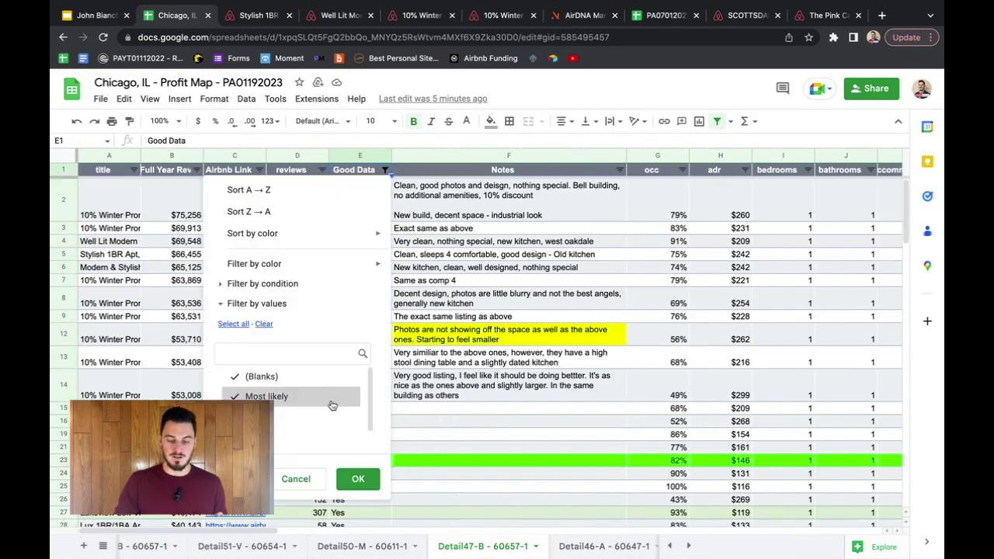
{"action": "left_click", "coordinate": [355, 478]}
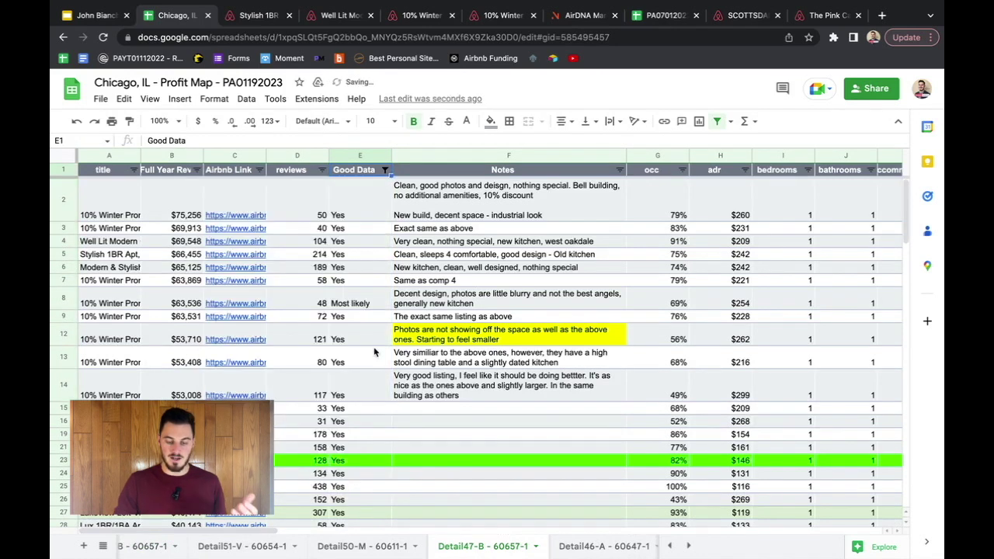
{"action": "left_click", "coordinate": [355, 308]}
{"action": "left_click_drag", "start_coordinate": [357, 259], "coordinate": [356, 281]}
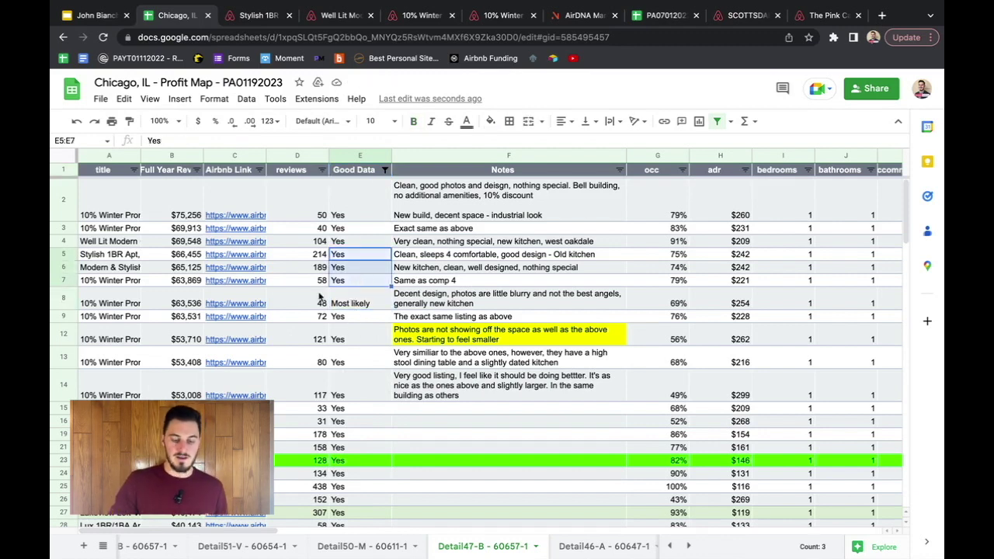
Review the Notes on the top-earning listings in Detail47-B - 60657-1, ending with F2:F9 selected
{"action": "left_click_drag", "start_coordinate": [429, 203], "coordinate": [440, 353]}
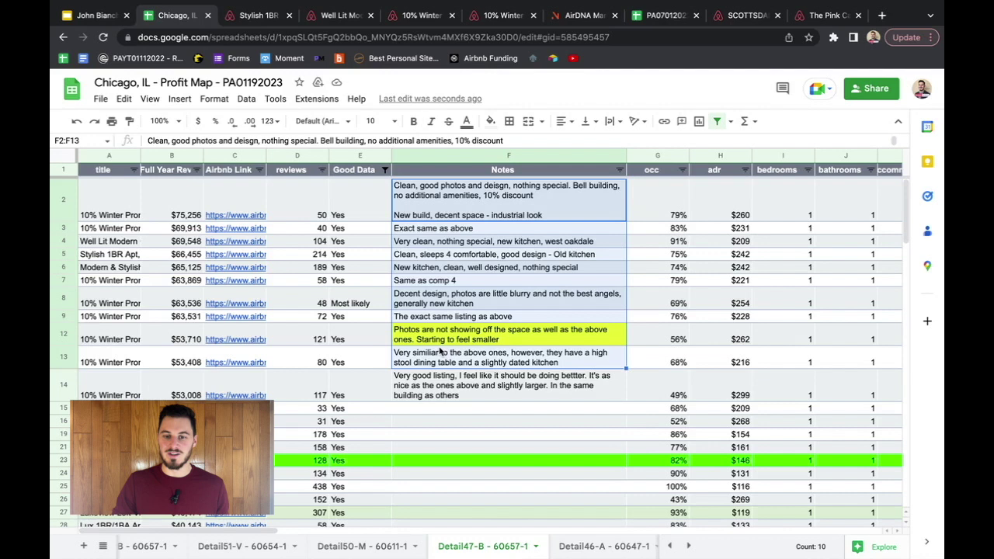
{"action": "left_click", "coordinate": [459, 268]}
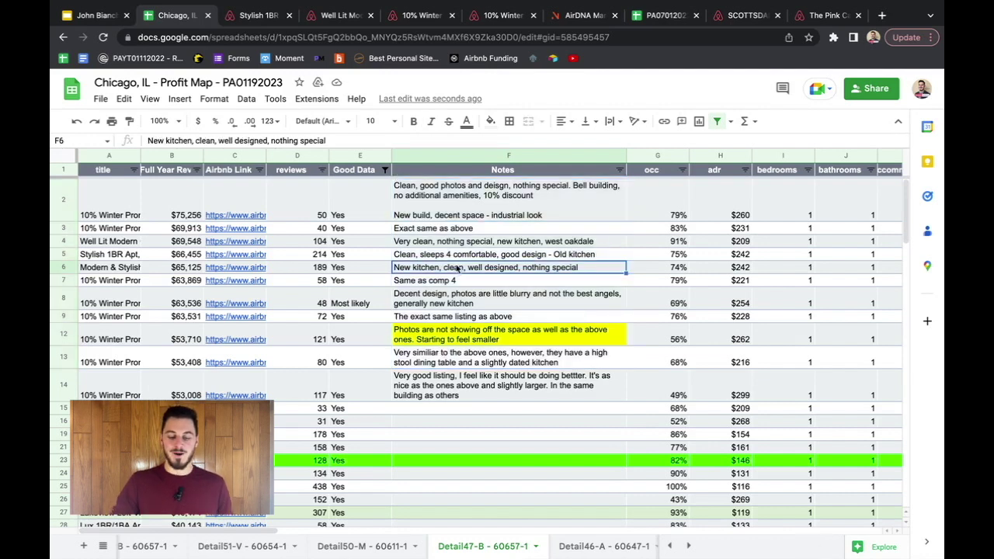
{"action": "left_click_drag", "start_coordinate": [464, 208], "coordinate": [460, 320]}
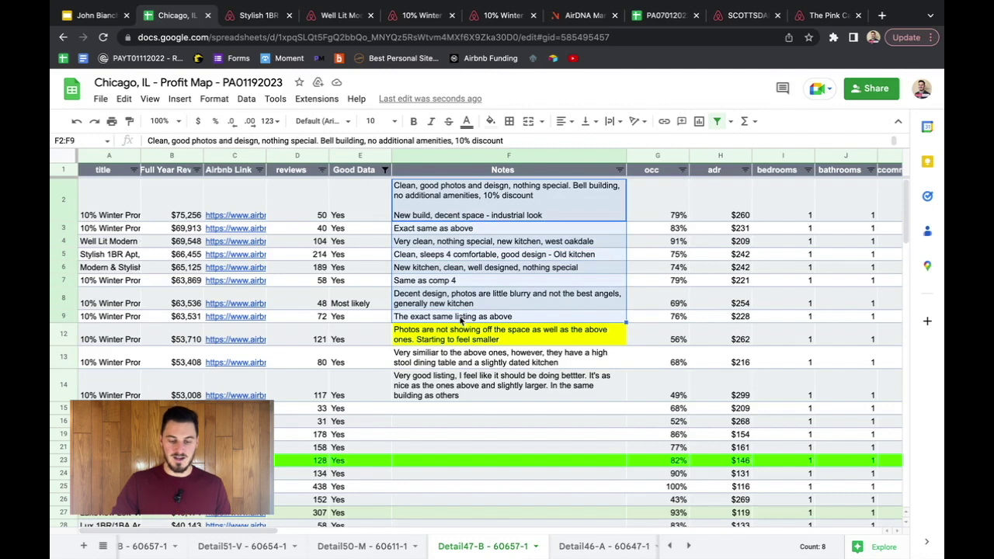
{"action": "left_click", "coordinate": [461, 243]}
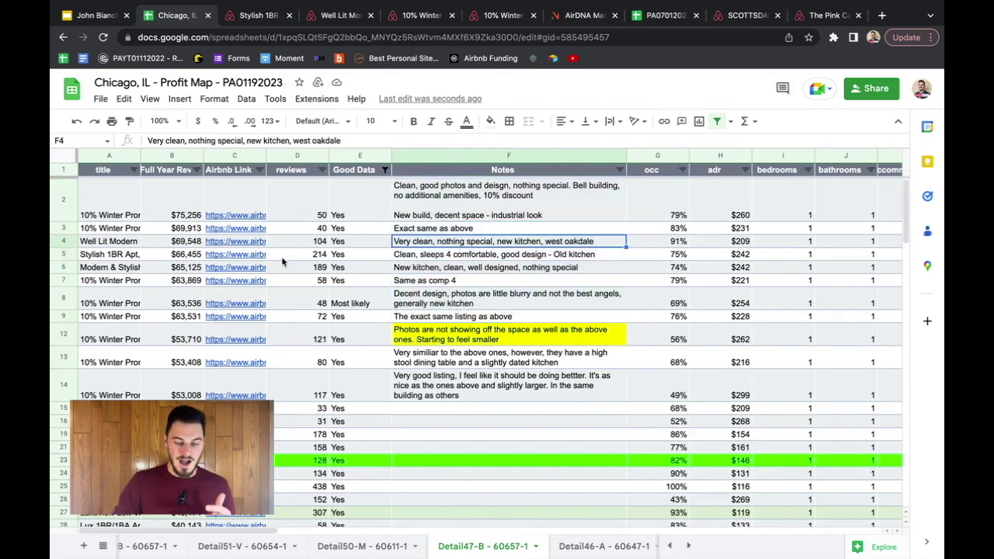
{"action": "left_click_drag", "start_coordinate": [411, 205], "coordinate": [412, 325]}
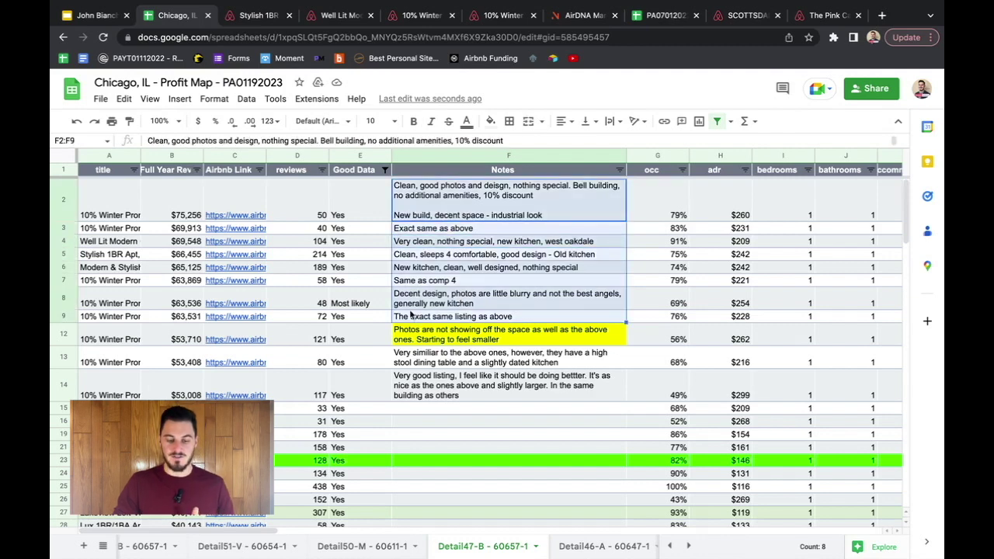
Switch to the Airbnb listing "Delightful 1BR Apt in Belmont", close its reviews and highlight the host's name
{"action": "left_click", "coordinate": [505, 16]}
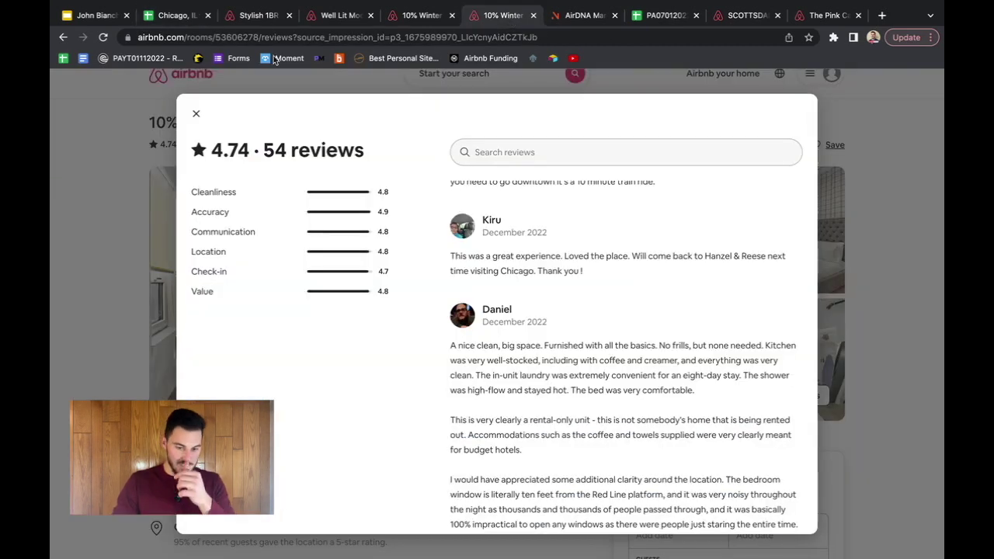
{"action": "left_click", "coordinate": [197, 115]}
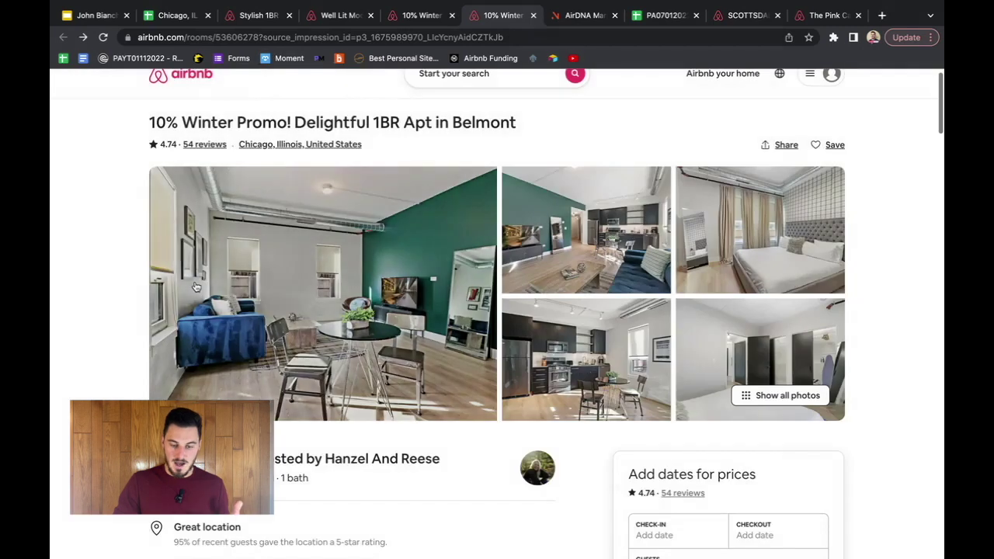
{"action": "left_click_drag", "start_coordinate": [329, 460], "coordinate": [468, 461]}
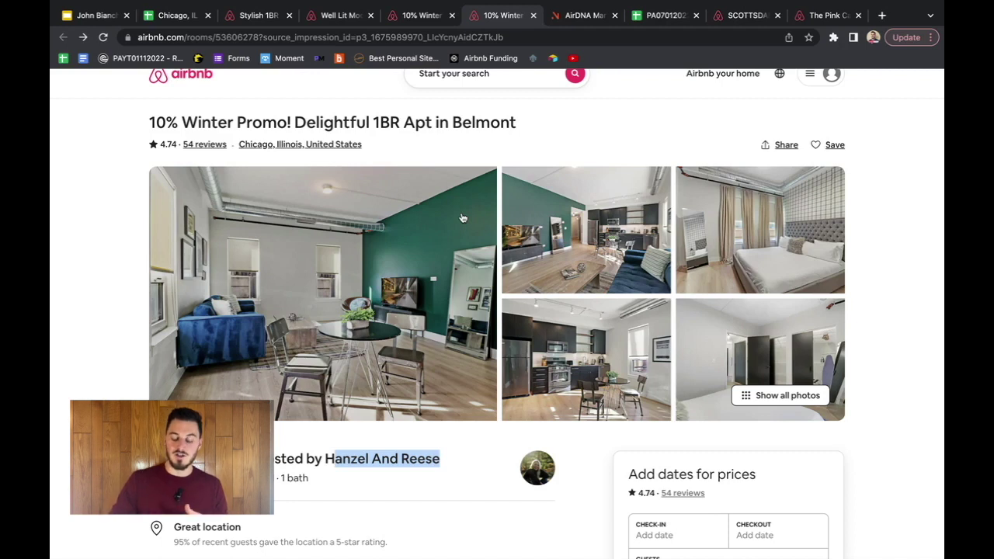
Compare the Enticing 1BR/1BA Belmont, Well Lit Modern and Stylish 1BR Lakeview listings, and return to the Delightful 1BR Belmont listing
{"action": "left_click", "coordinate": [429, 16]}
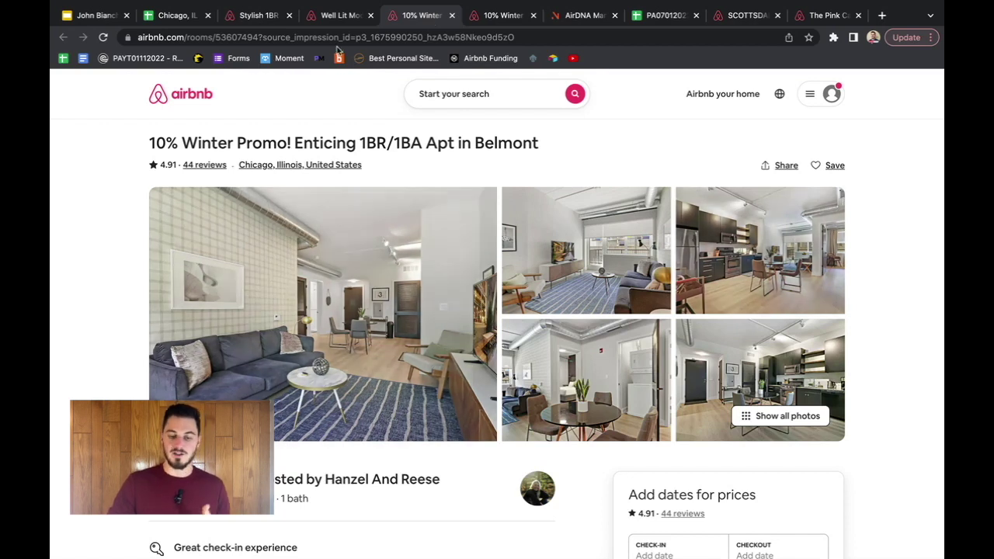
{"action": "left_click", "coordinate": [334, 21]}
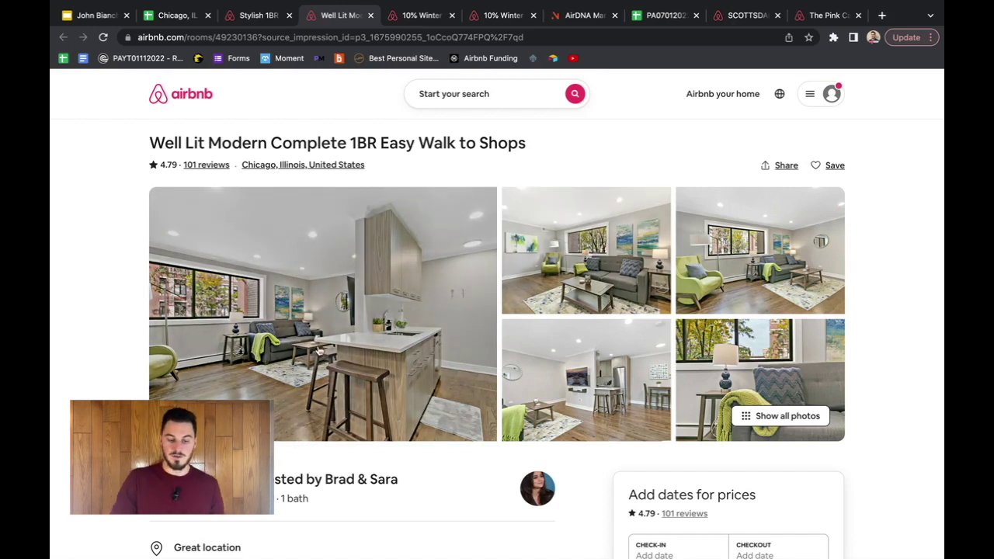
{"action": "left_click", "coordinate": [257, 15]}
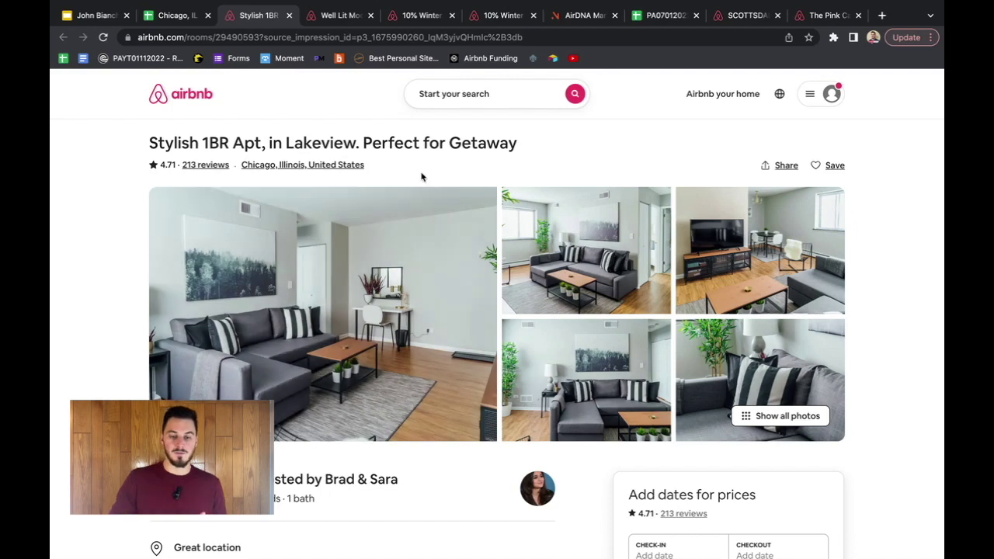
{"action": "left_click", "coordinate": [176, 15]}
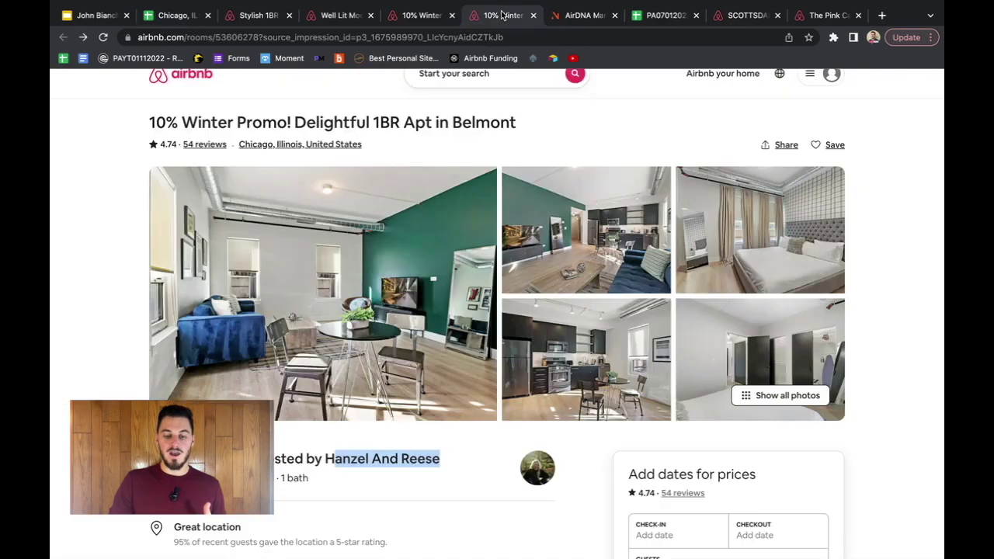
{"action": "left_click", "coordinate": [503, 16]}
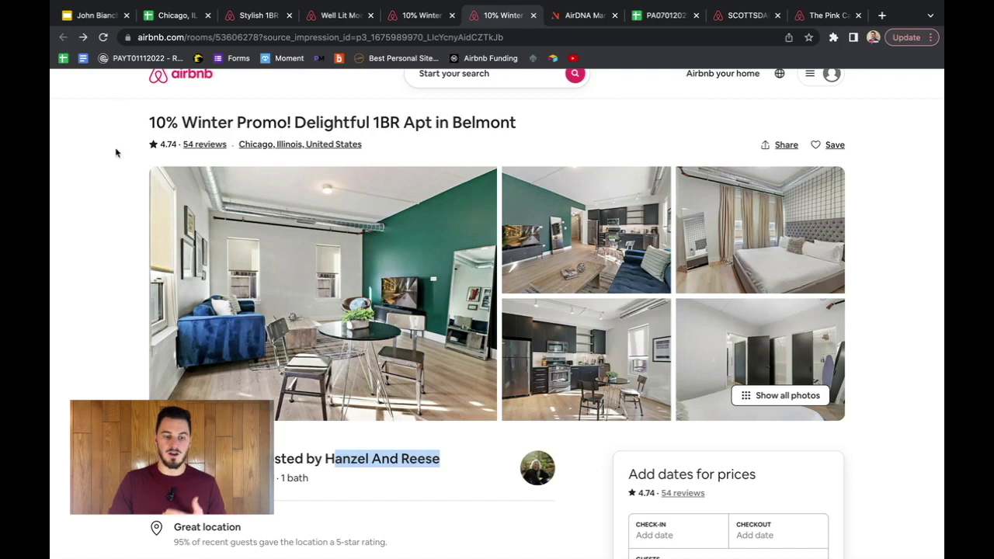
Switch to the Google Slides presentation, view the "Use Mapline.com To Narrow Down Location" slide and go back to the "Bonus Google My Maps" slide
{"action": "left_click", "coordinate": [99, 15]}
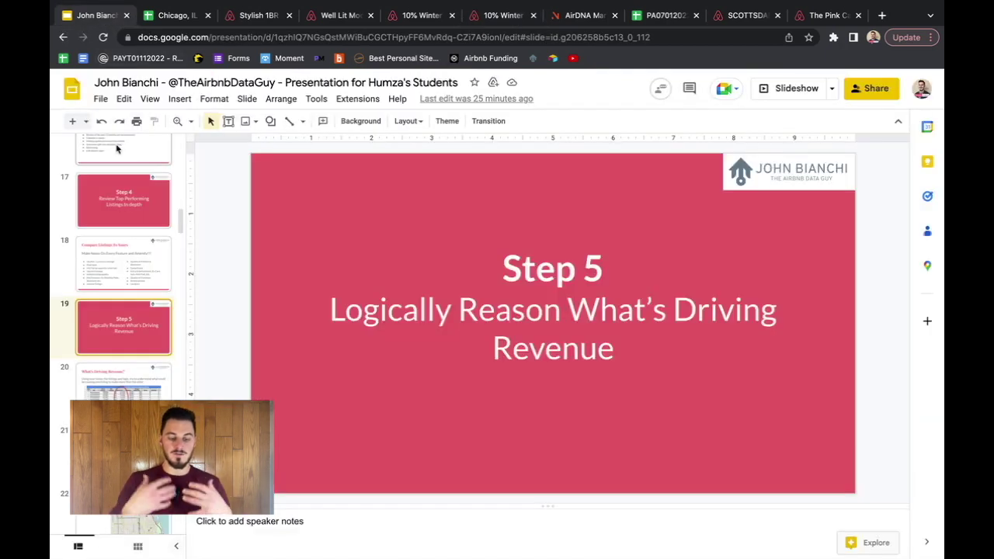
{"action": "scroll", "coordinate": [122, 287], "scroll_direction": "down", "scroll_amount": 3}
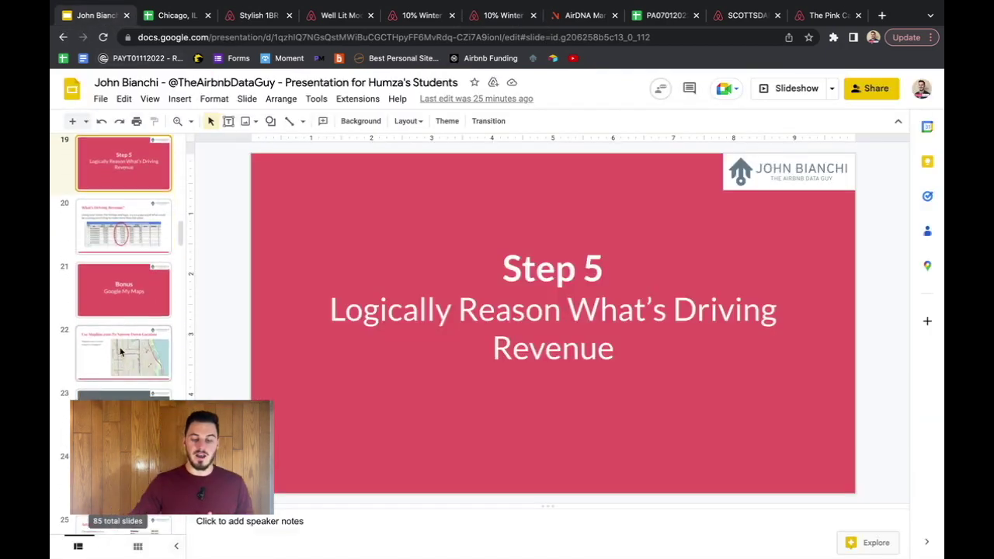
{"action": "left_click", "coordinate": [121, 352]}
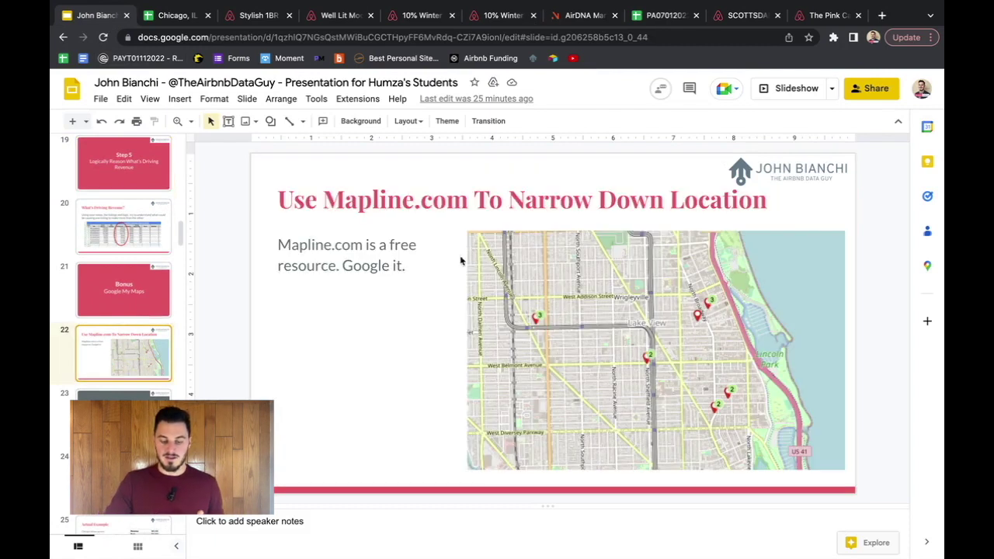
{"action": "left_click", "coordinate": [134, 283]}
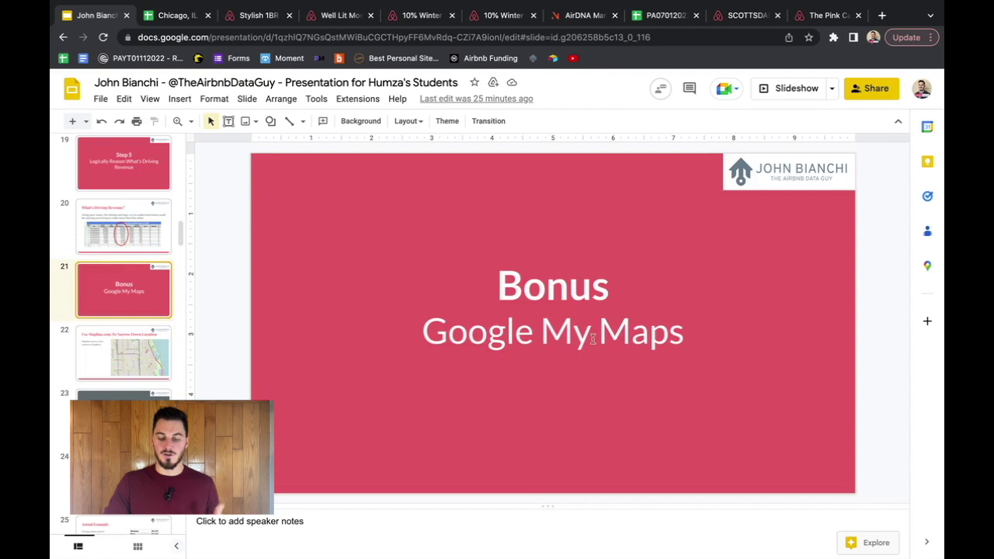
{"action": "scroll", "coordinate": [133, 317], "scroll_direction": "up", "scroll_amount": 2}
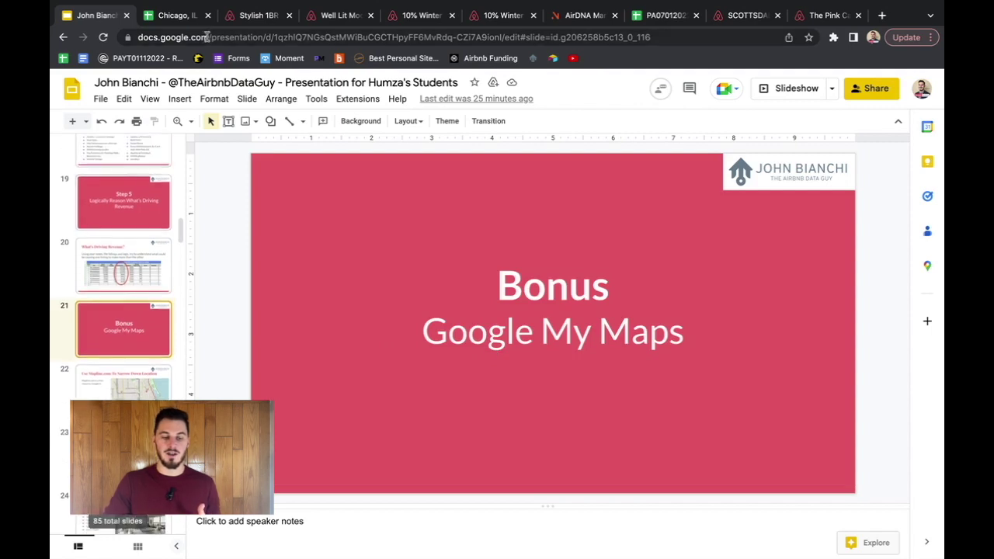
Return to the Chicago profit map in Google Sheets and select the top listings' latitude and longitude values in R2:S8
{"action": "left_click", "coordinate": [177, 14]}
{"action": "scroll", "coordinate": [572, 253], "scroll_direction": "right", "scroll_amount": 8}
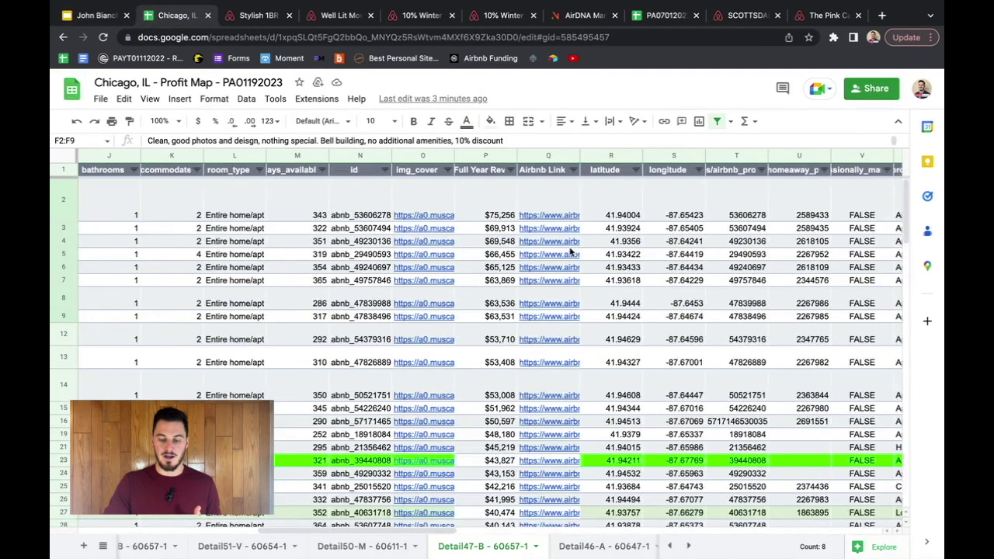
{"action": "scroll", "coordinate": [572, 253], "scroll_direction": "right", "scroll_amount": 3}
{"action": "left_click_drag", "start_coordinate": [423, 198], "coordinate": [485, 303]}
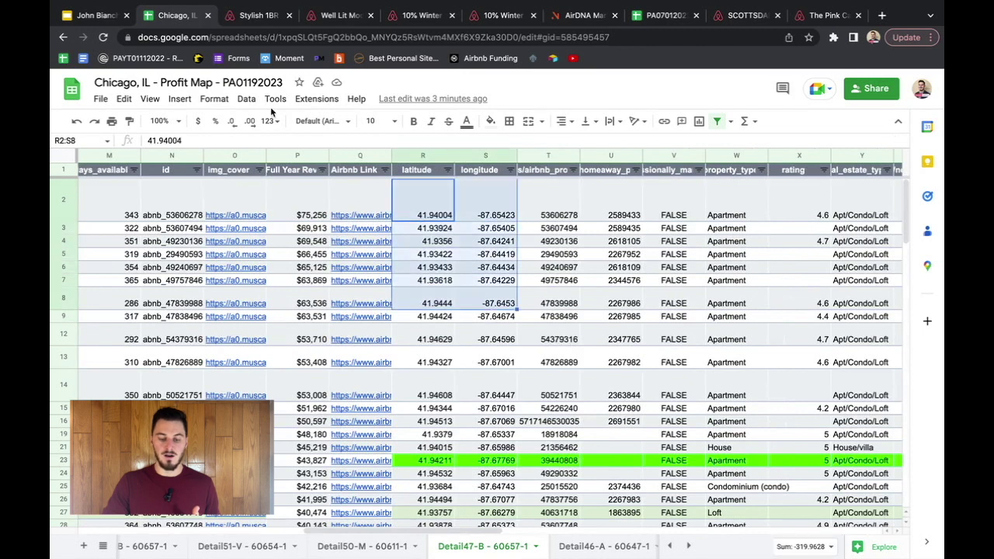
Switch back to Google Slides, revisit the Mapline.com slide and advance to "Now, Go Hunting For Units That Meet The Criteria"
{"action": "left_click", "coordinate": [97, 15]}
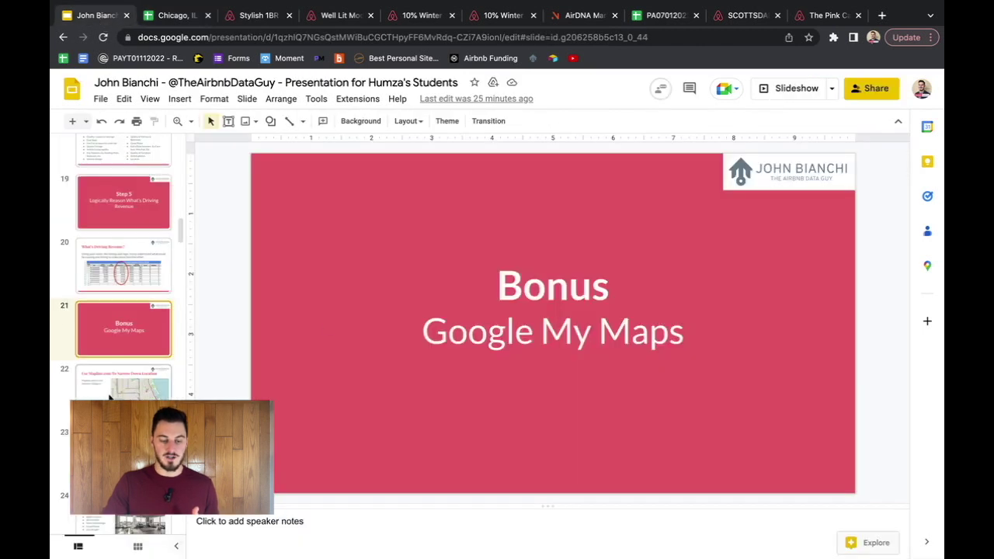
{"action": "left_click", "coordinate": [110, 392]}
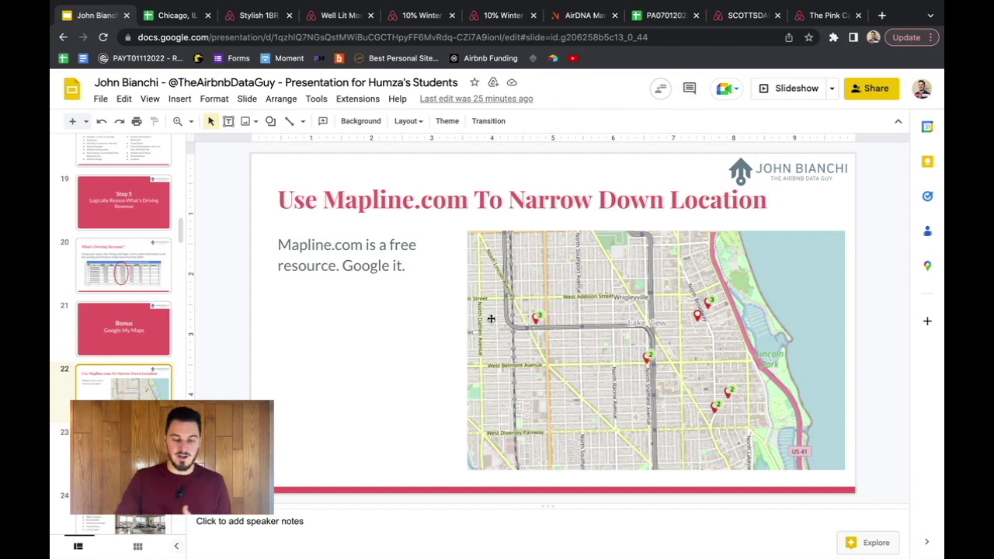
{"action": "left_click", "coordinate": [153, 329]}
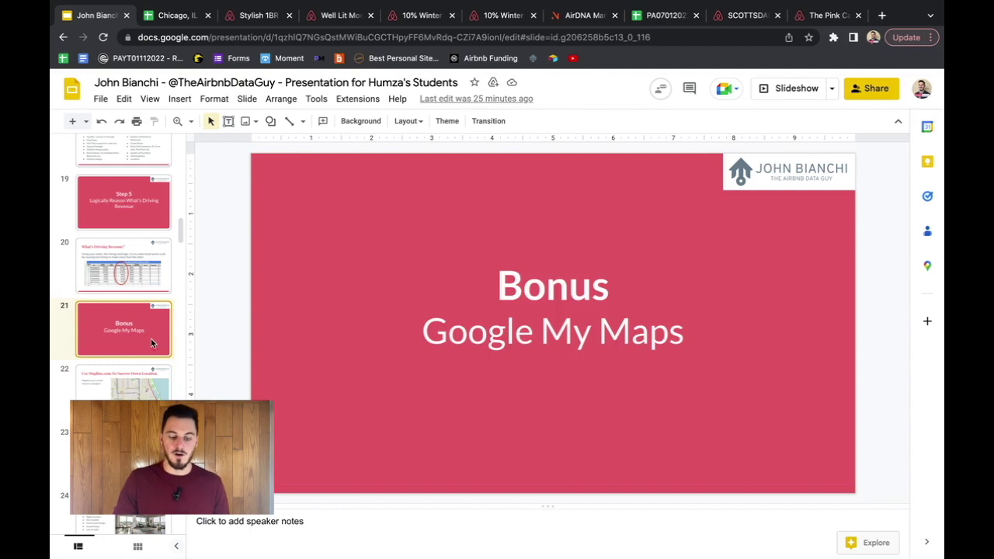
{"action": "left_click", "coordinate": [140, 382]}
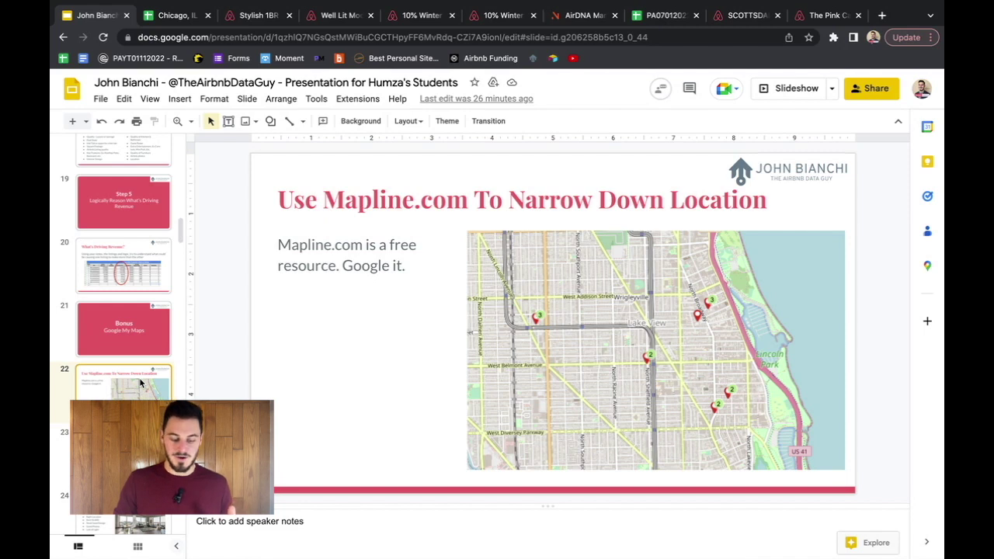
{"action": "scroll", "coordinate": [140, 382], "scroll_direction": "down", "scroll_amount": 3}
{"action": "left_click", "coordinate": [140, 382]}
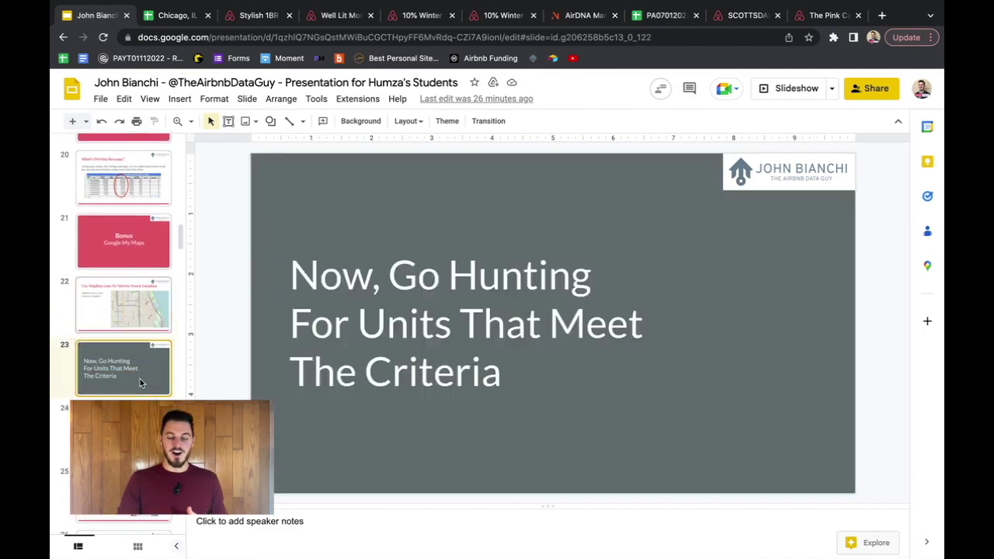